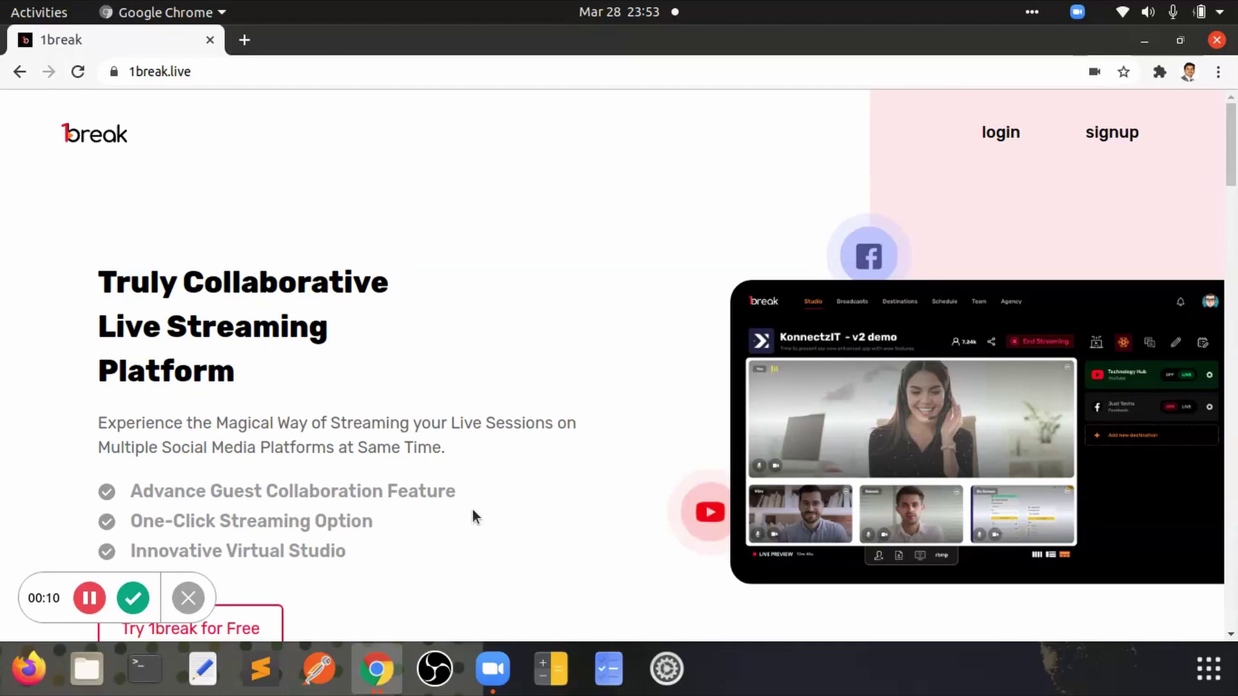
Step: Right-click the homepage's login link to show its link options
right_click(1000, 138)
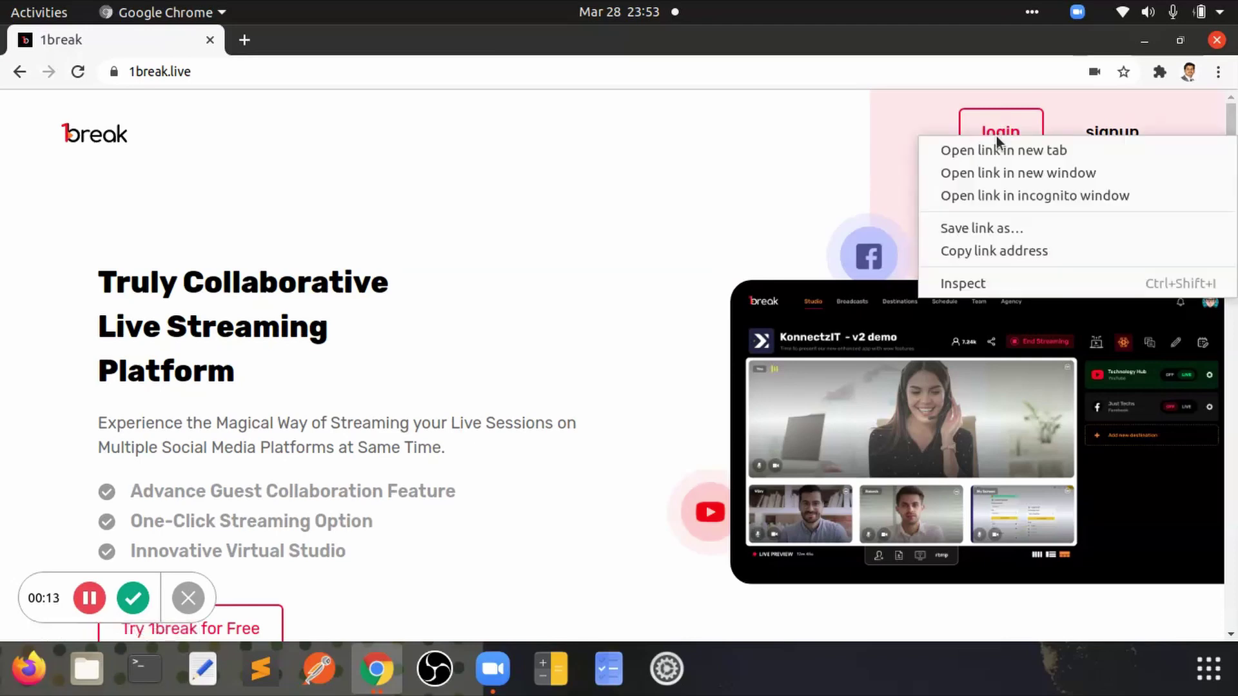
Step: Log in to 1break.live in an incognito window with the account email and password
left_click(971, 196)
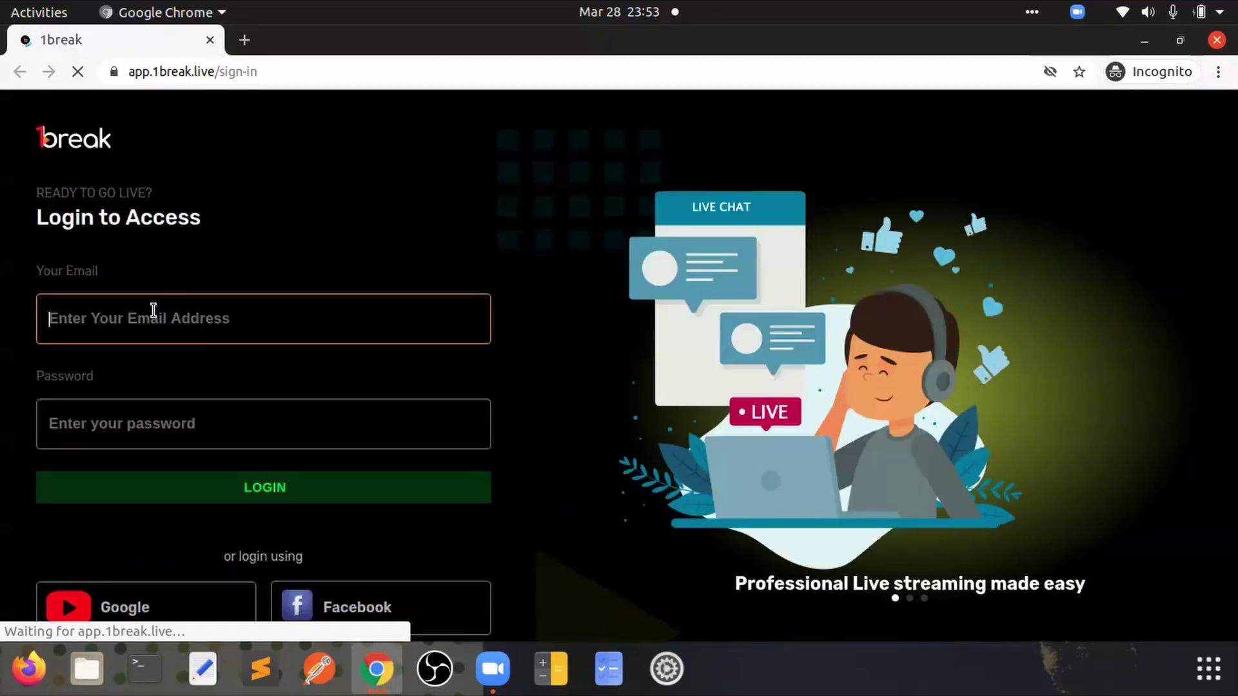
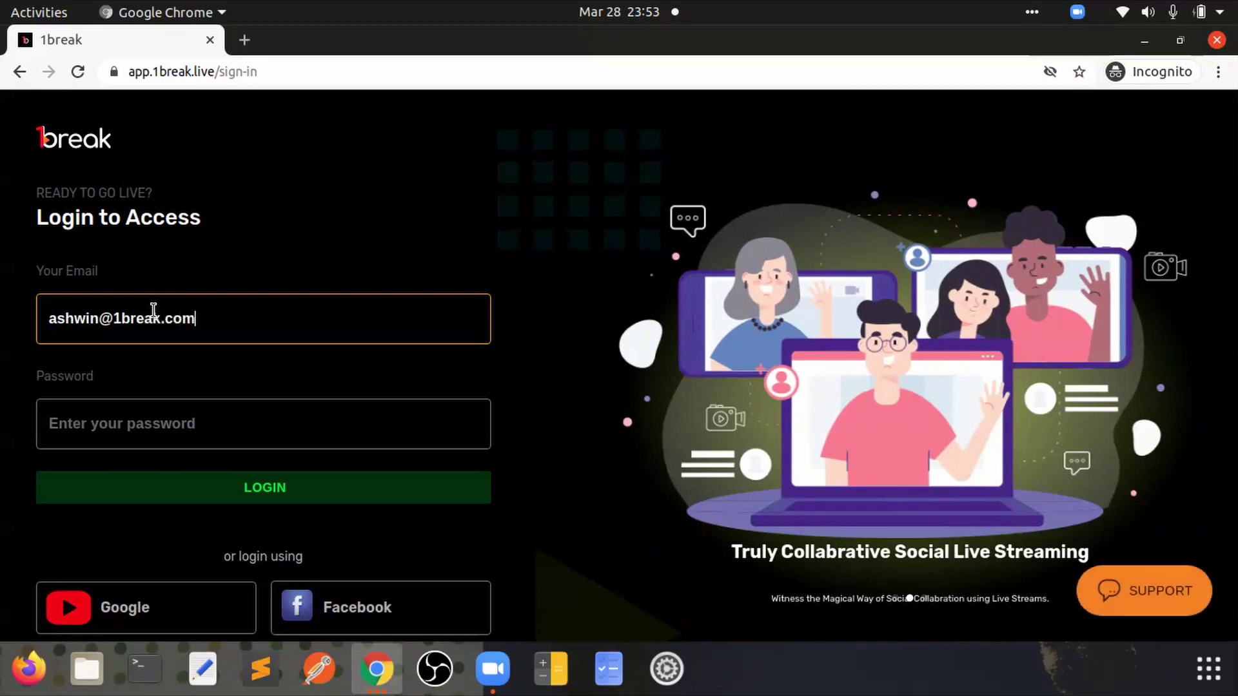
key("Tab")
type("••••••")
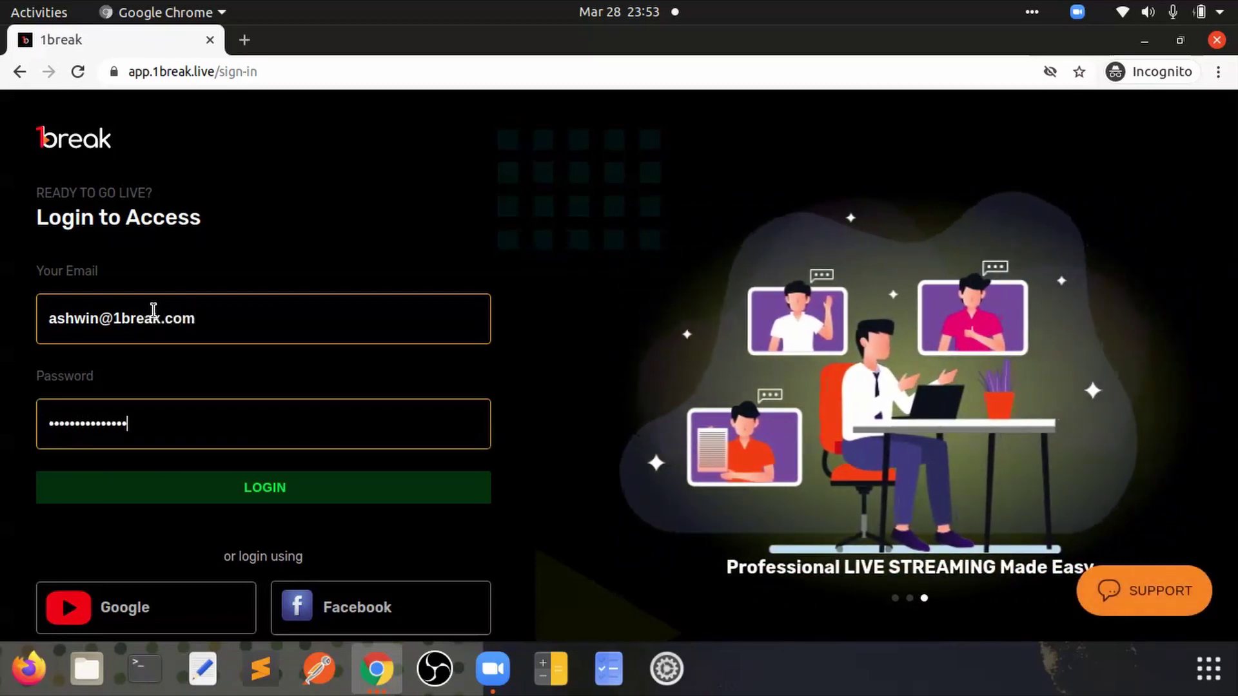
key("Return")
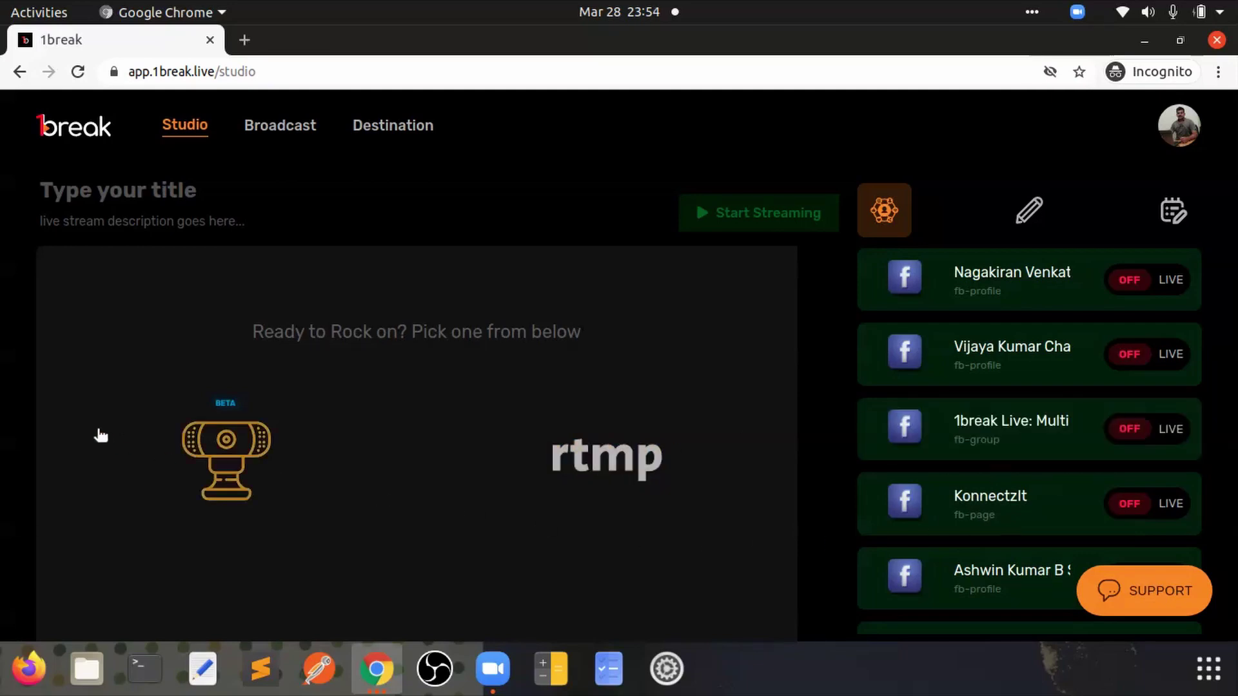
Step: Title the stream 'Demo 28-03-2021' and select rtmp as the stream input
left_click(85, 194)
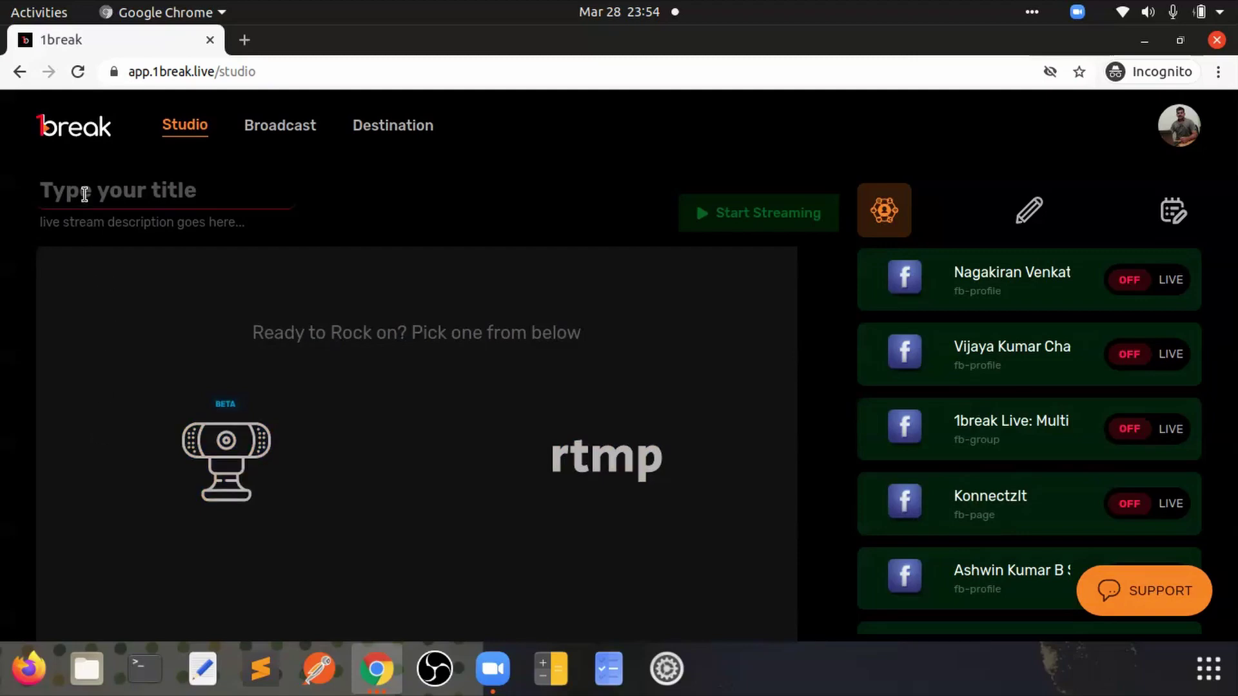
type("Demo 2")
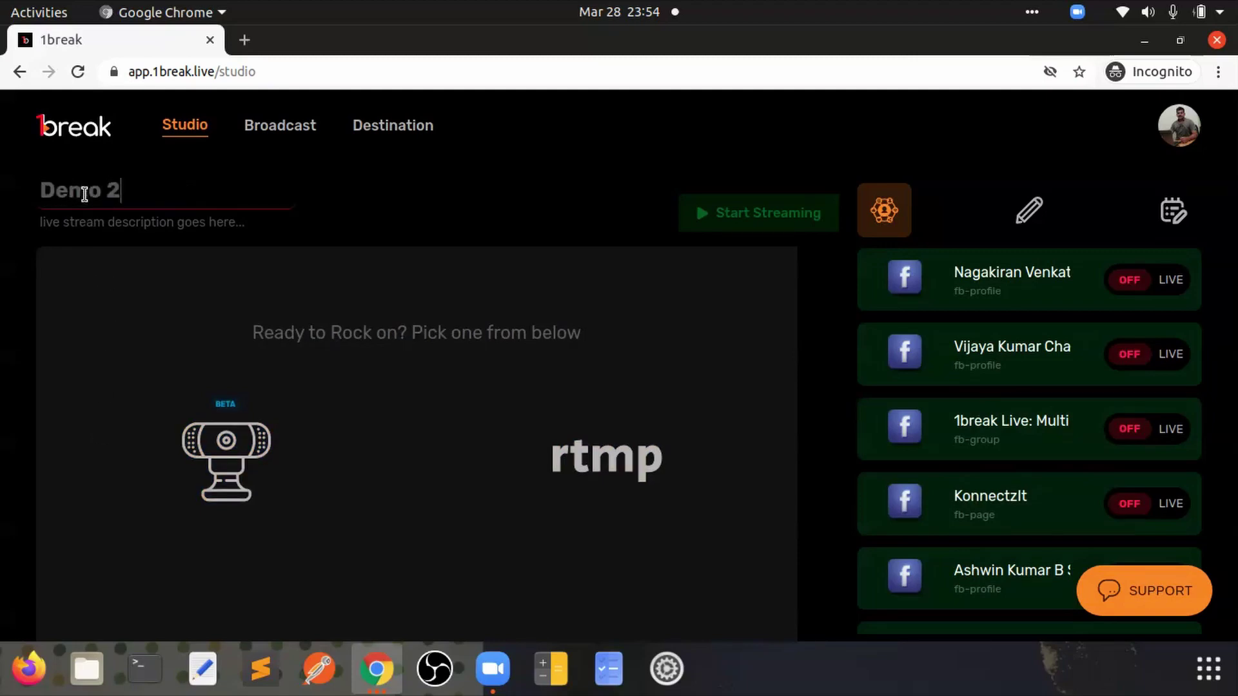
type("8-03-2021")
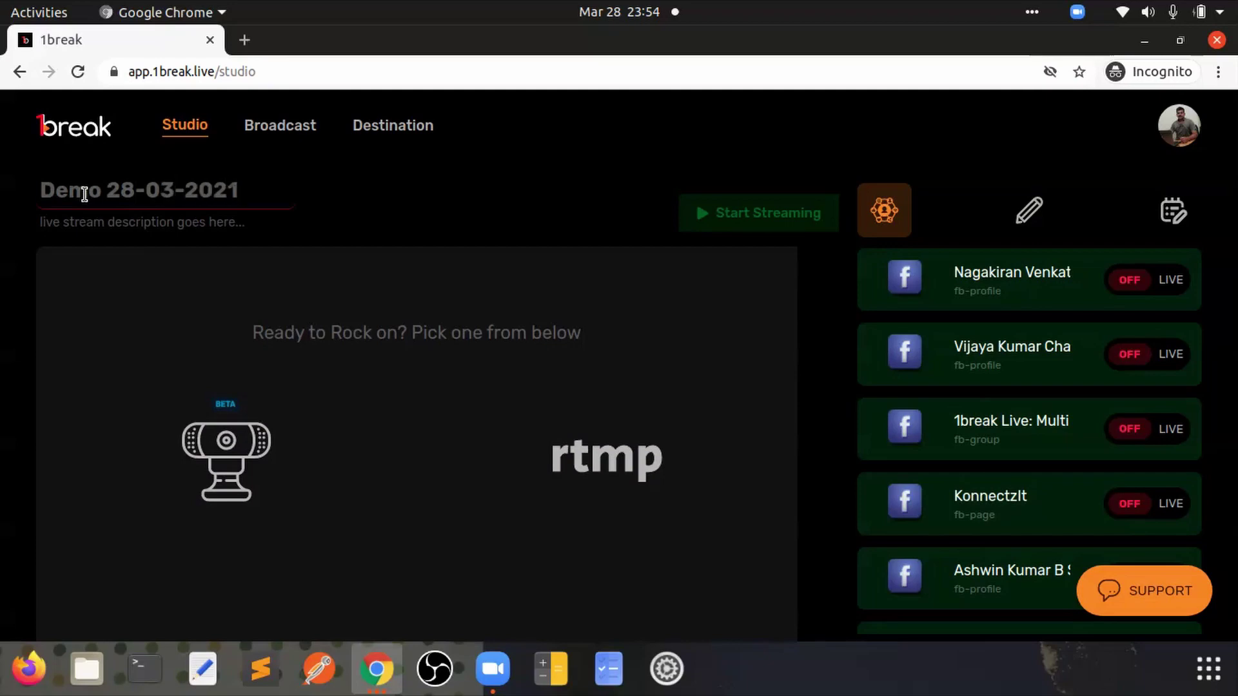
left_click(587, 462)
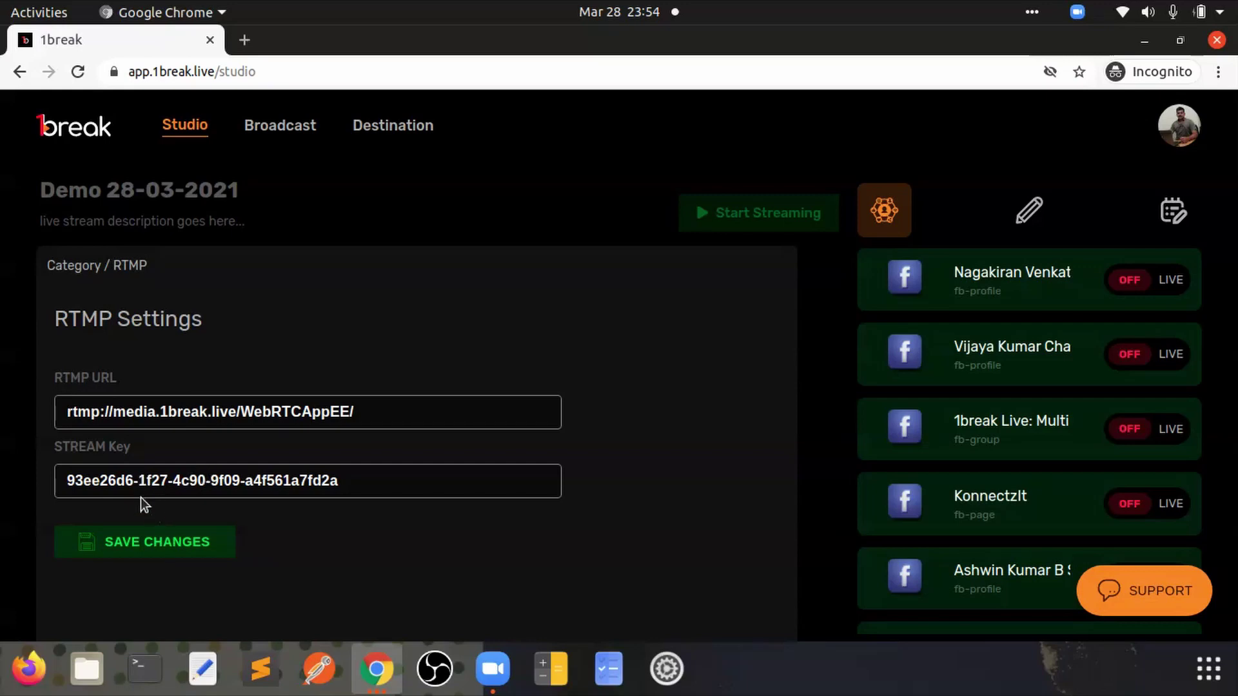
left_click(493, 670)
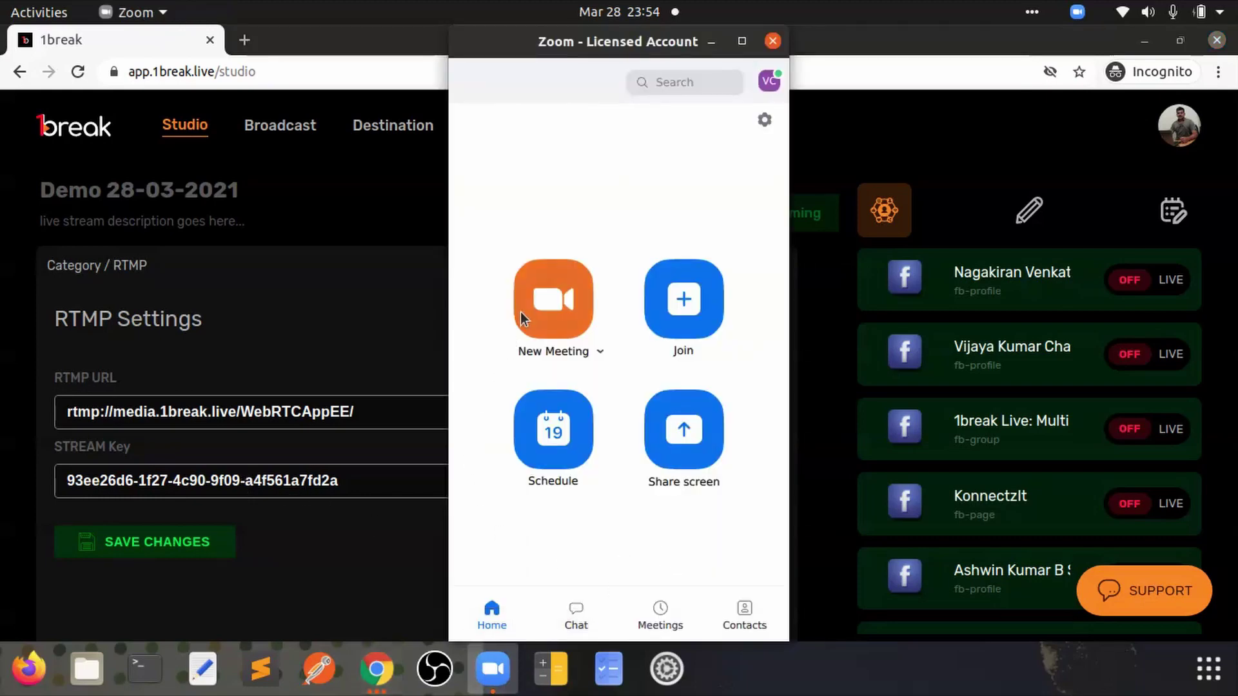
Step: Start a new Zoom meeting with computer audio and bring up its live streaming options
left_click(546, 301)
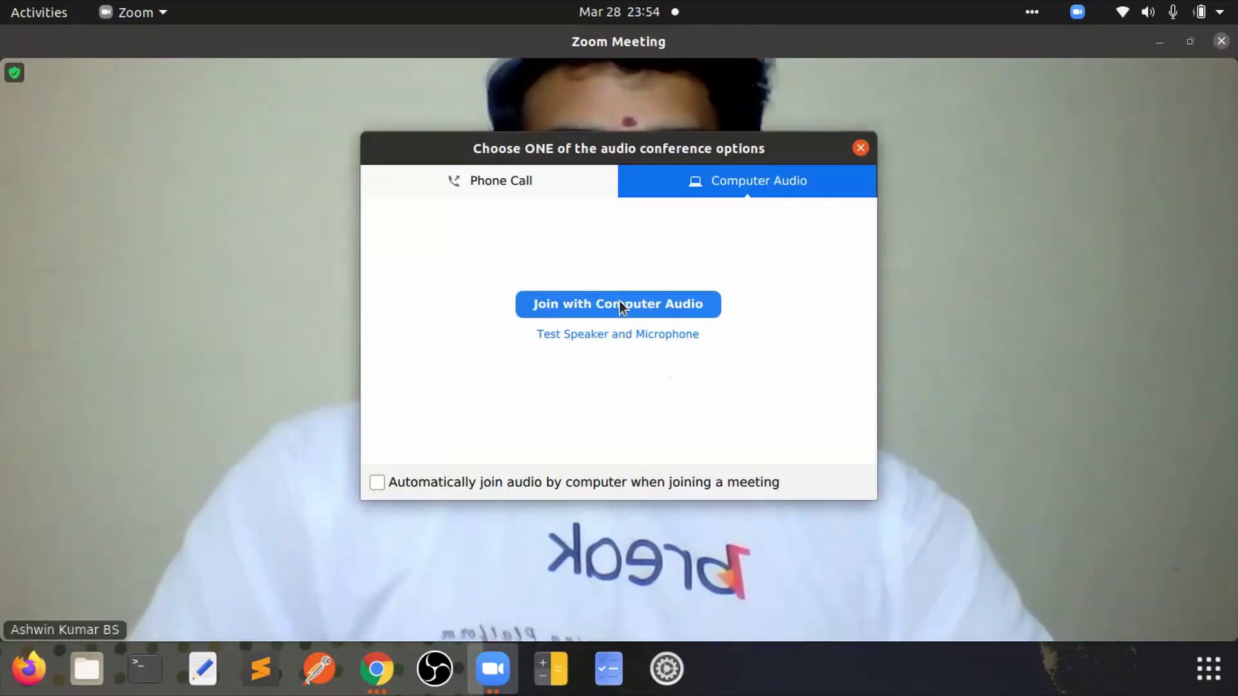
left_click(619, 301)
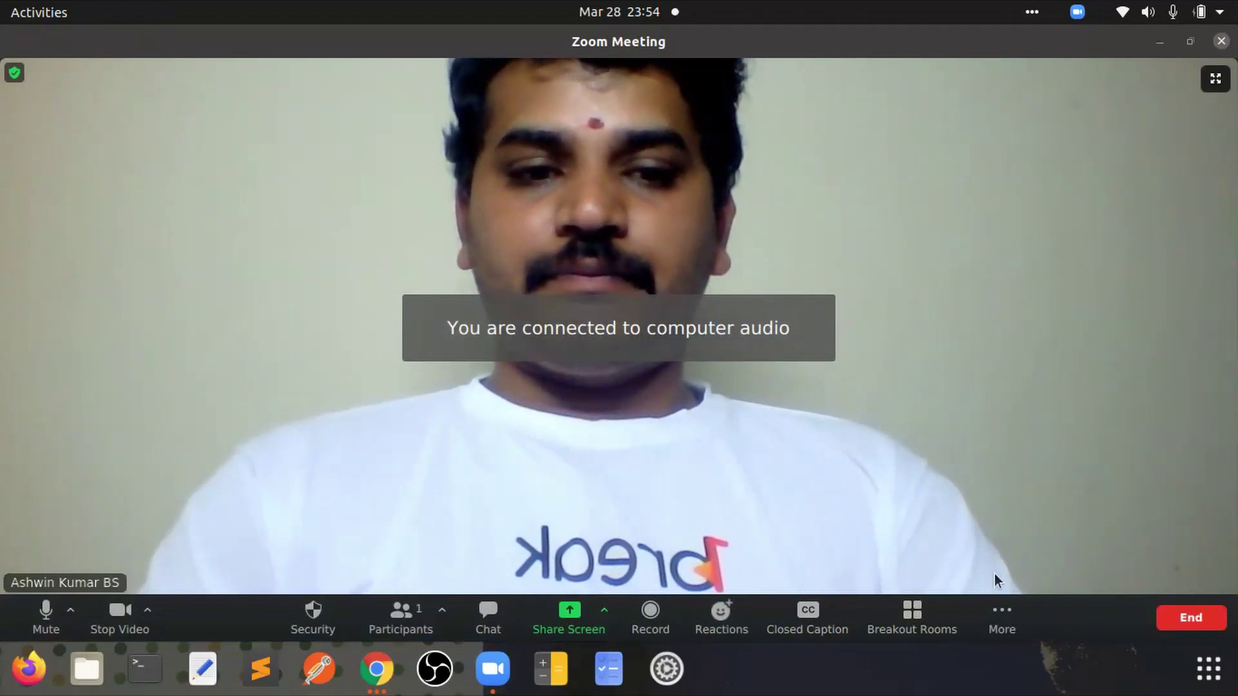
left_click(997, 613)
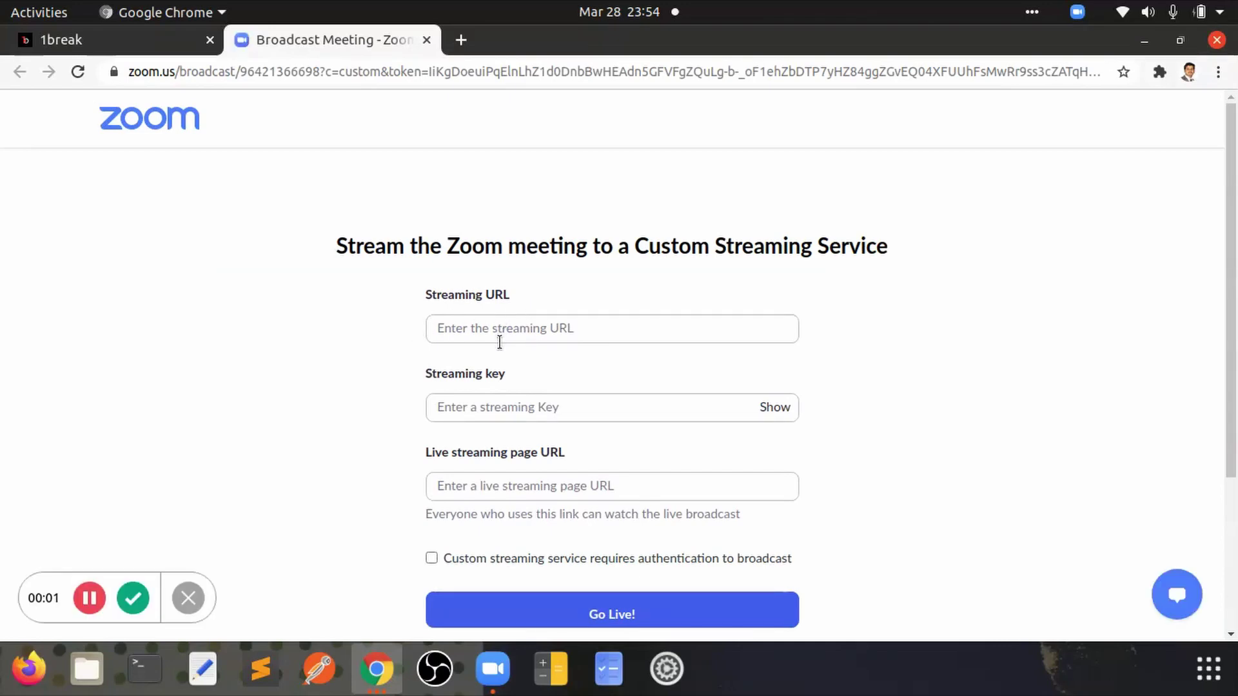
Step: Copy the RTMP URL from 1break Studio into Zoom's streaming URL field
left_click(525, 327)
left_click(496, 405)
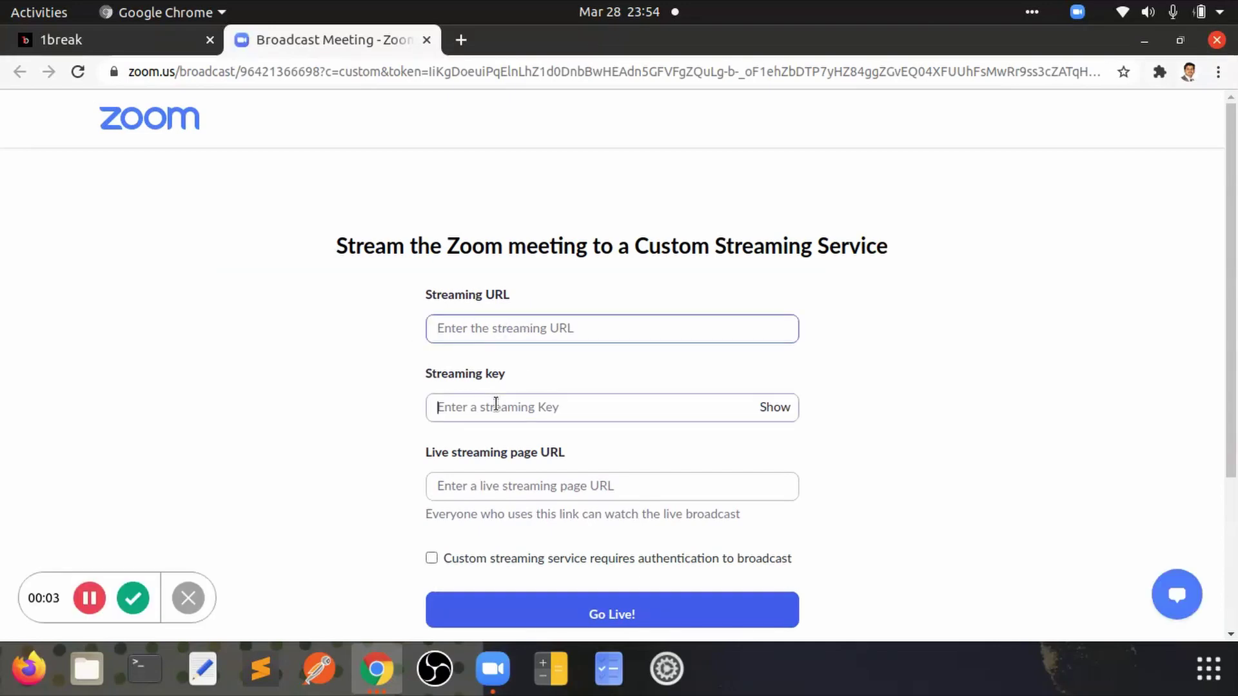
key("alt+Tab")
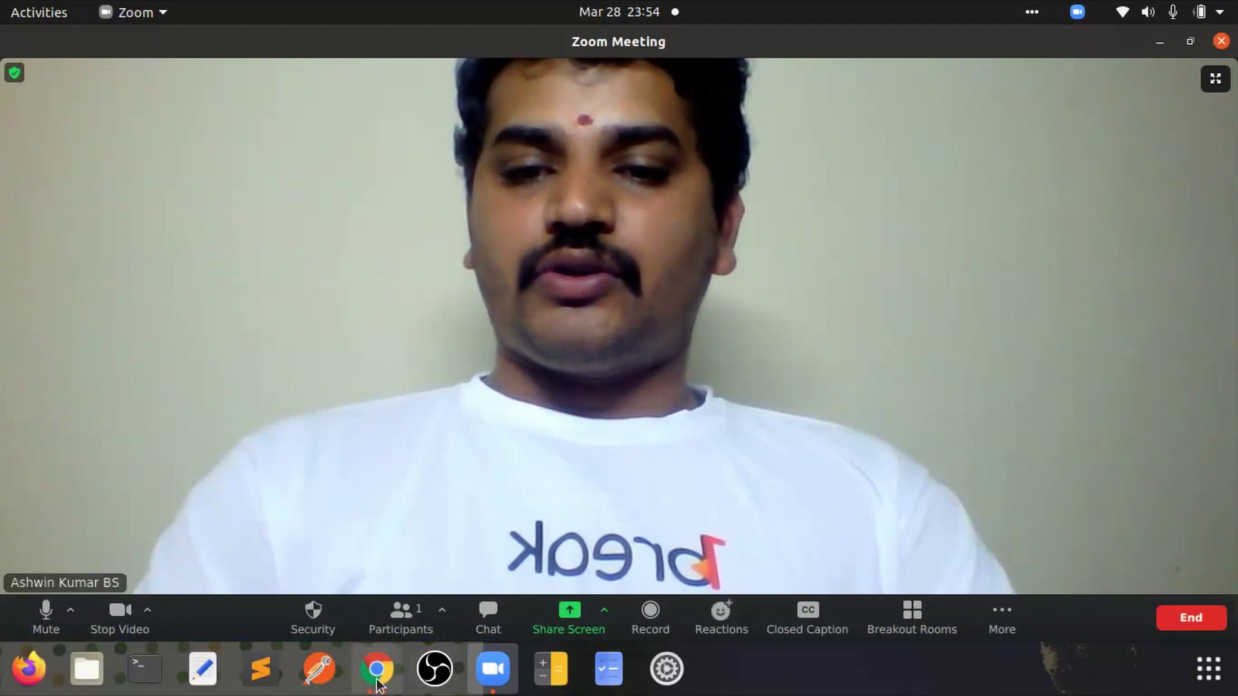
left_click(377, 671)
left_click(95, 51)
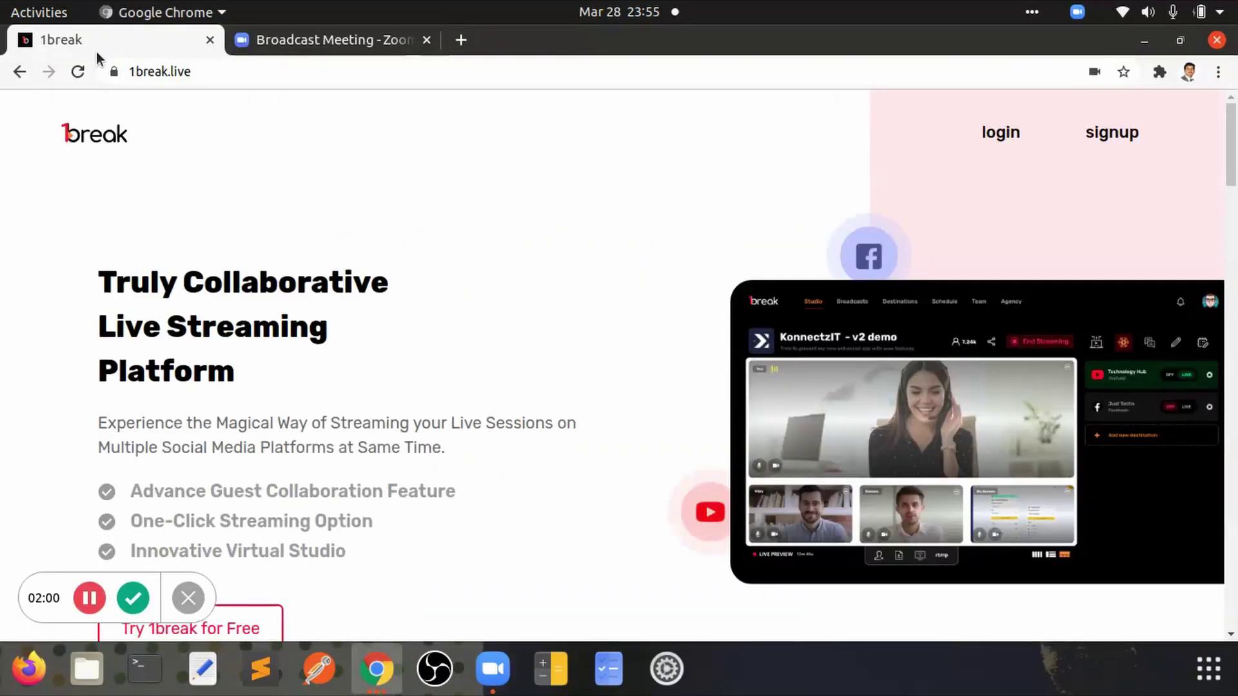
left_click(378, 670)
left_click(624, 523)
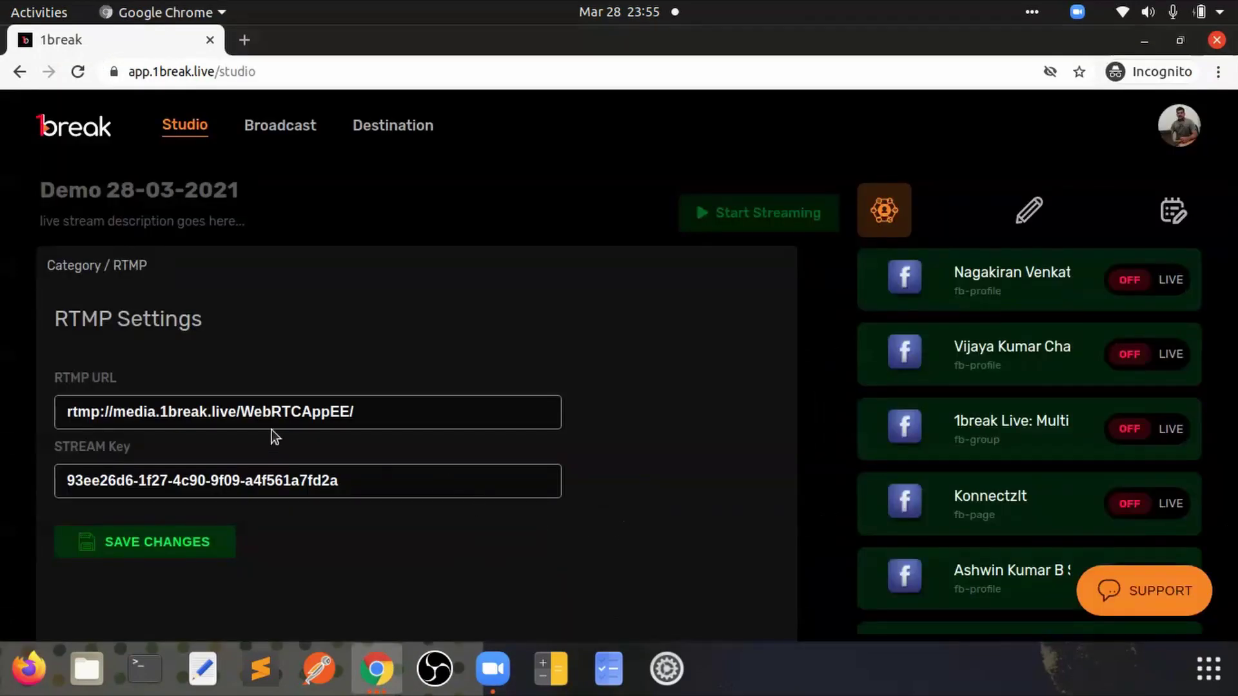
double_click(243, 406)
triple_click(242, 406)
key("ctrl+c")
key("alt+Tab")
key("alt+Tab")
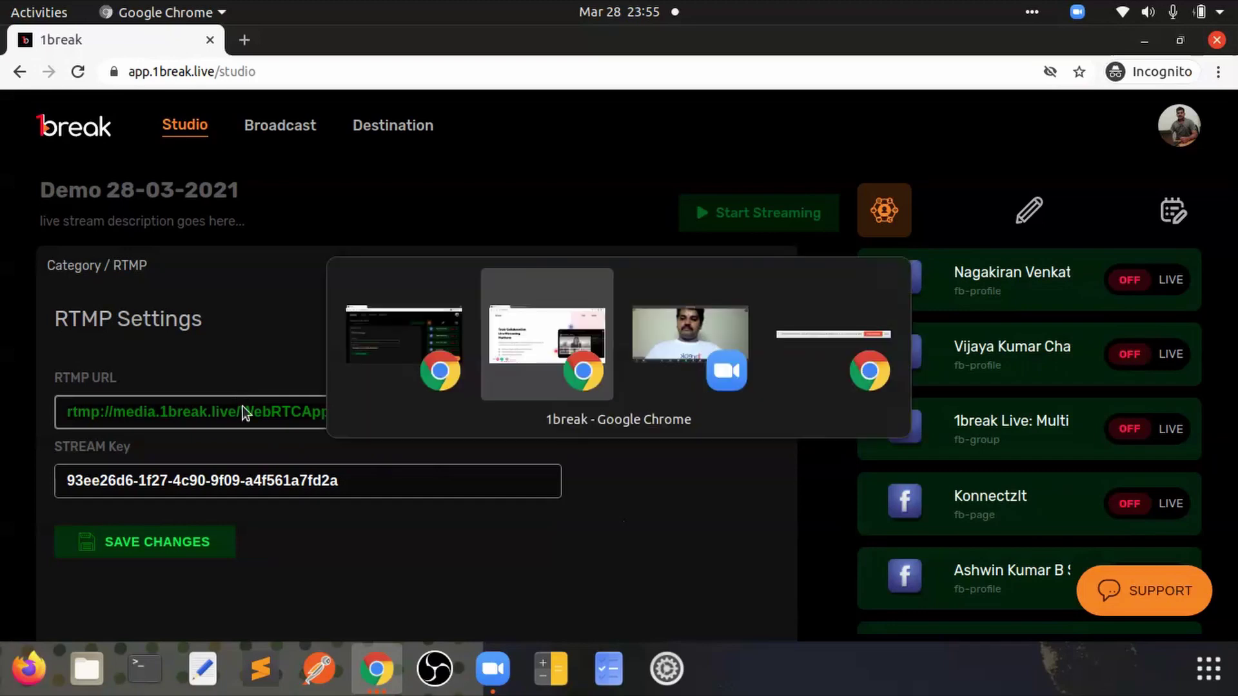
key("alt+Tab")
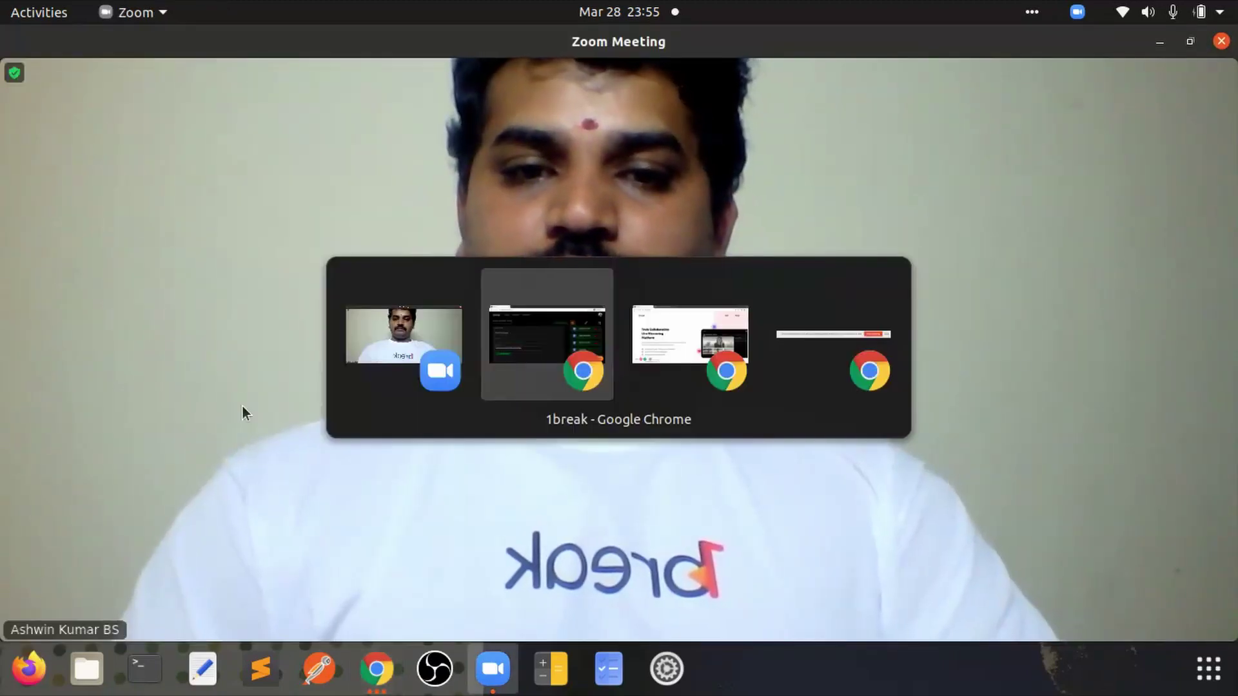
left_click(308, 45)
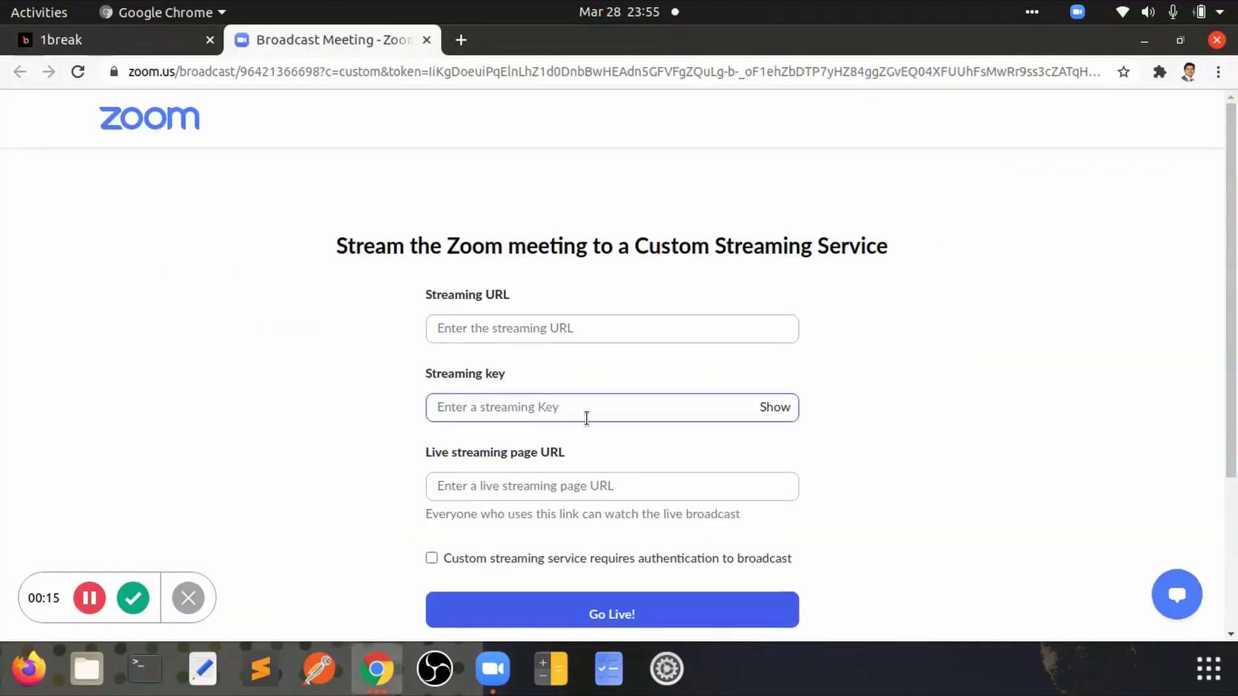
left_click(567, 326)
key("ctrl+v")
Step: Copy the 1break stream key into Zoom's streaming key field and reveal it
key("alt+Tab")
key("alt+Tab")
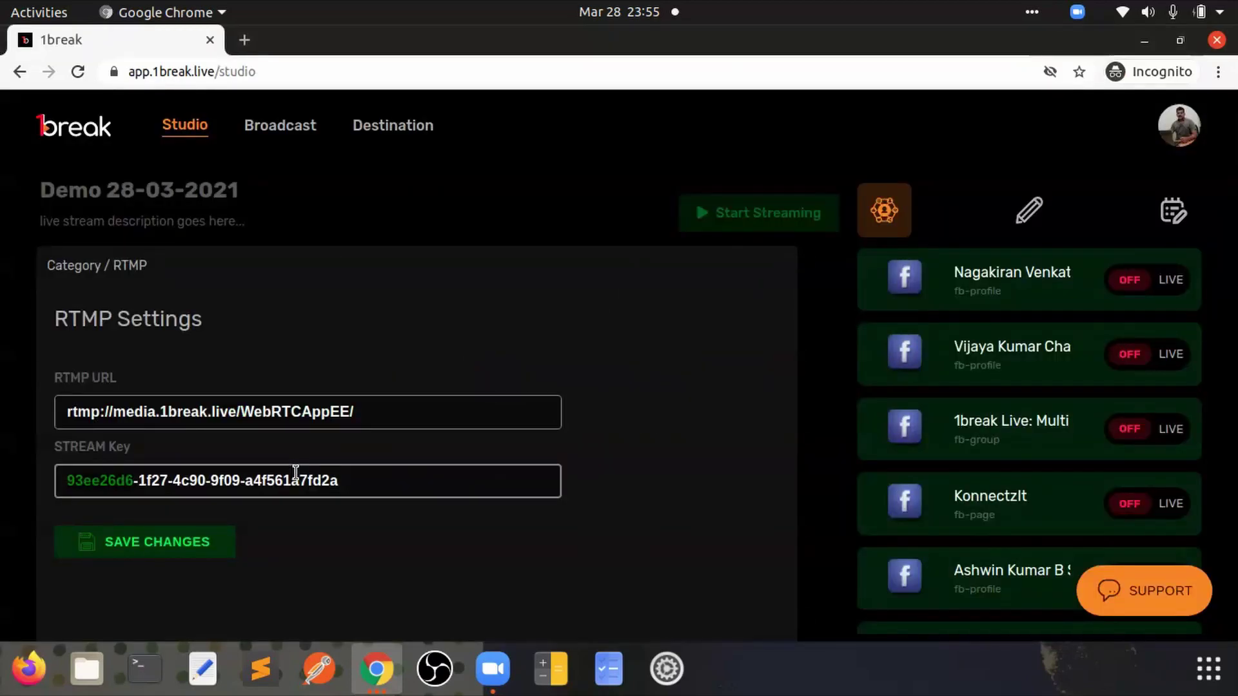
triple_click(296, 473)
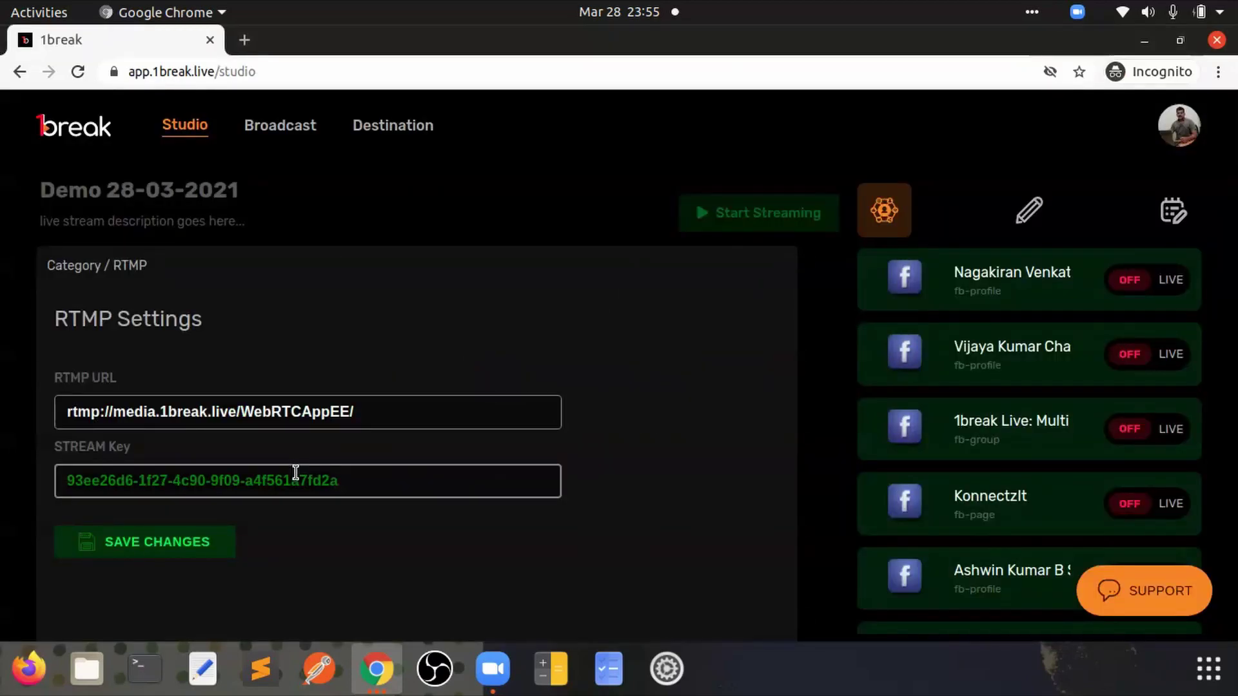
key("alt+Tab")
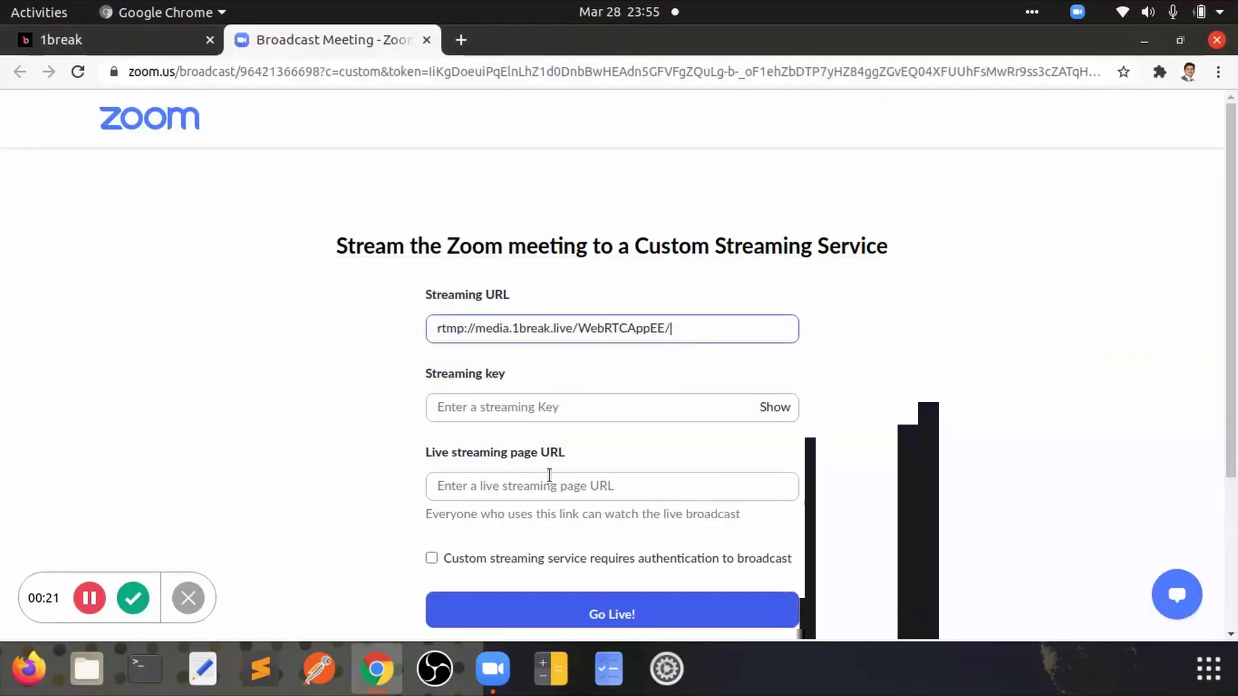
left_click(600, 414)
key("ctrl+v")
left_click(514, 492)
left_click(775, 411)
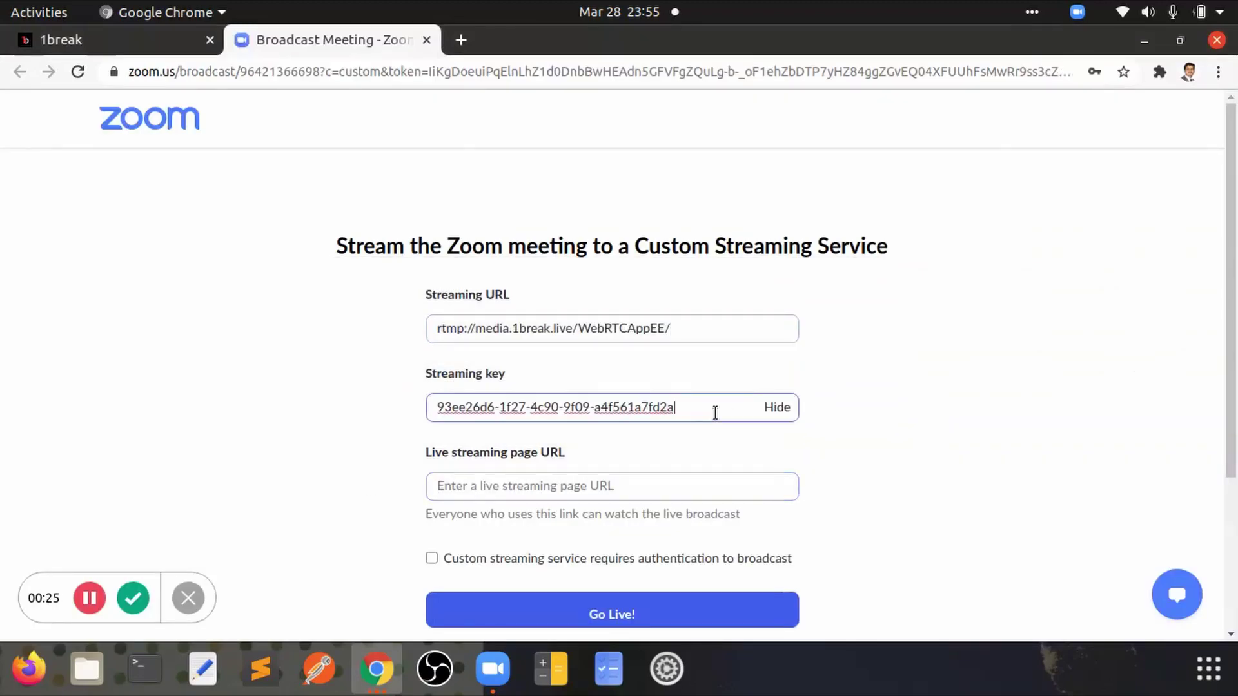
left_click(546, 491)
type("http")
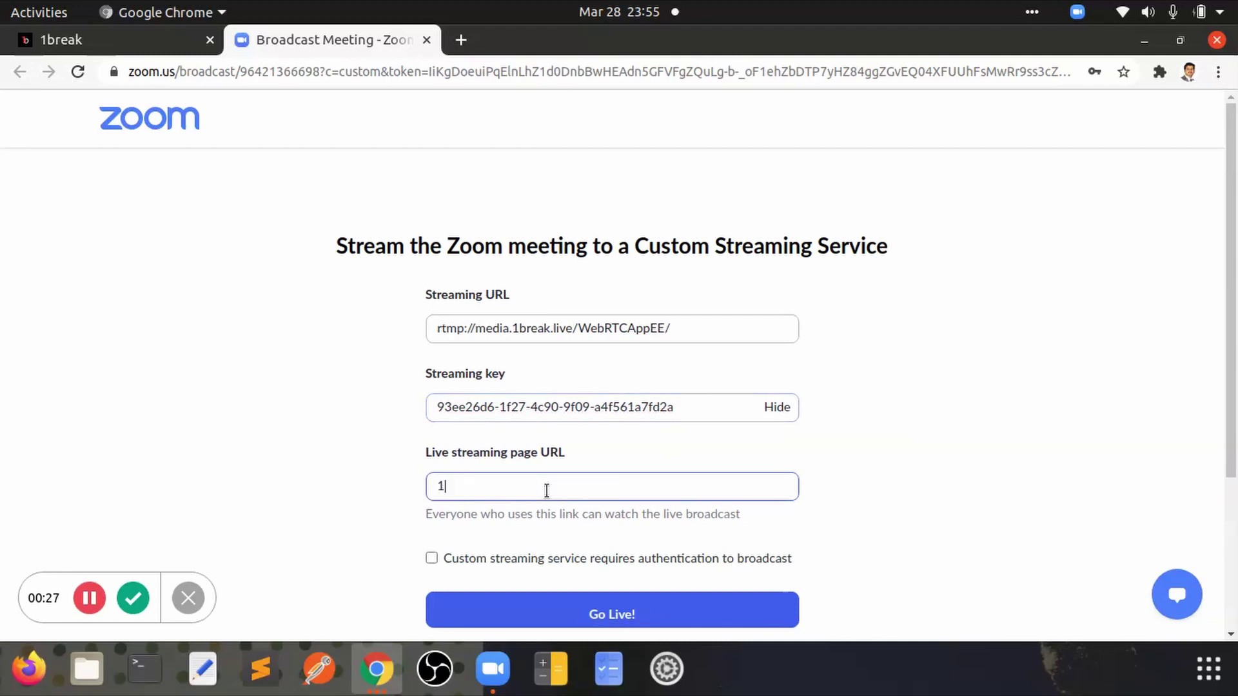
type("s://1break.live")
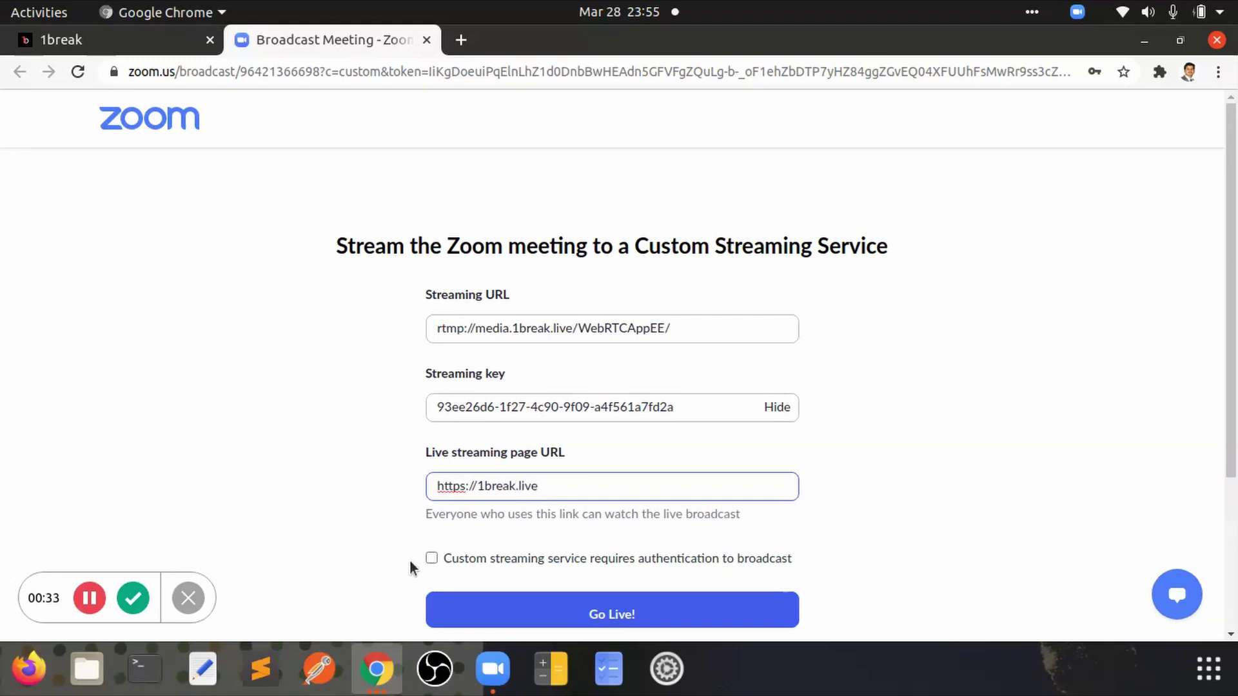
left_click(613, 615)
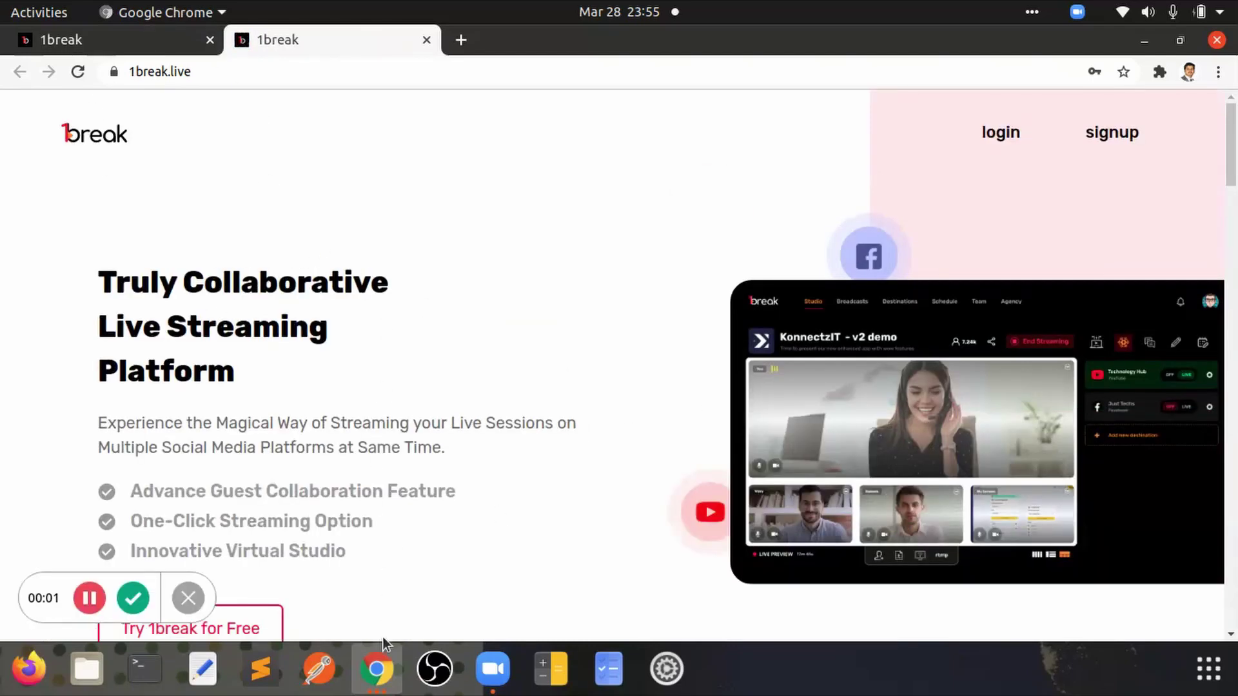
Step: Save the RTMP input settings in the 1break Studio window
left_click(380, 671)
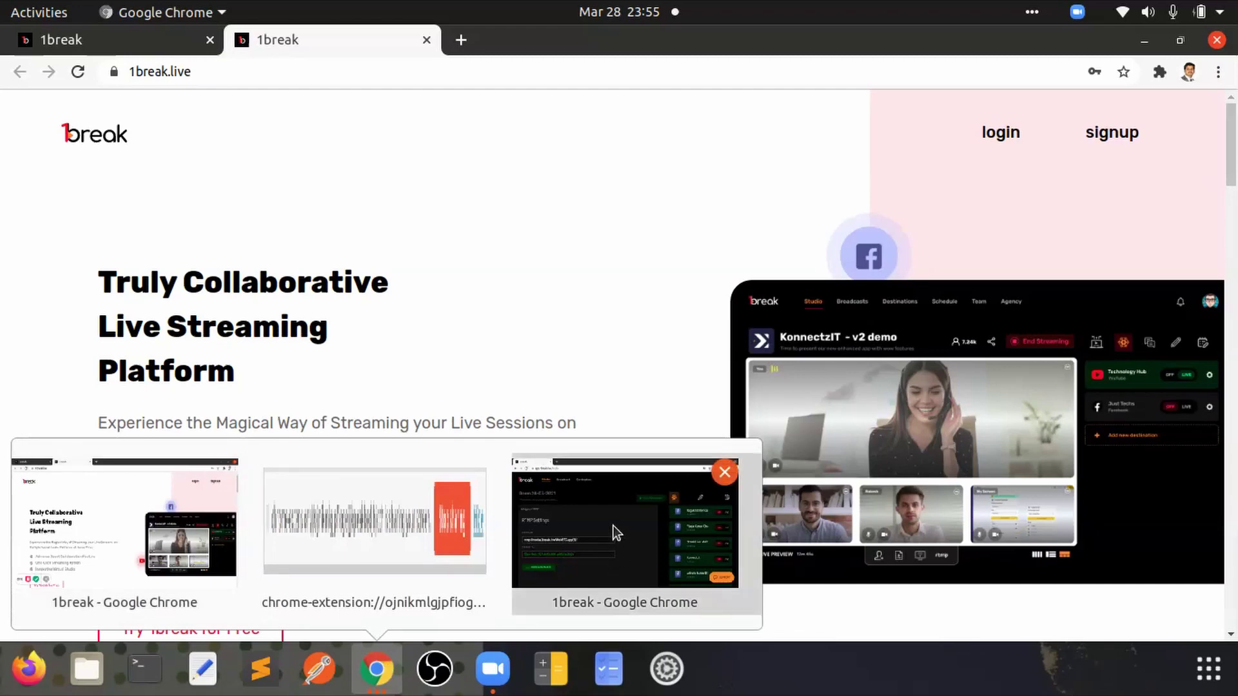
left_click(613, 525)
left_click(133, 548)
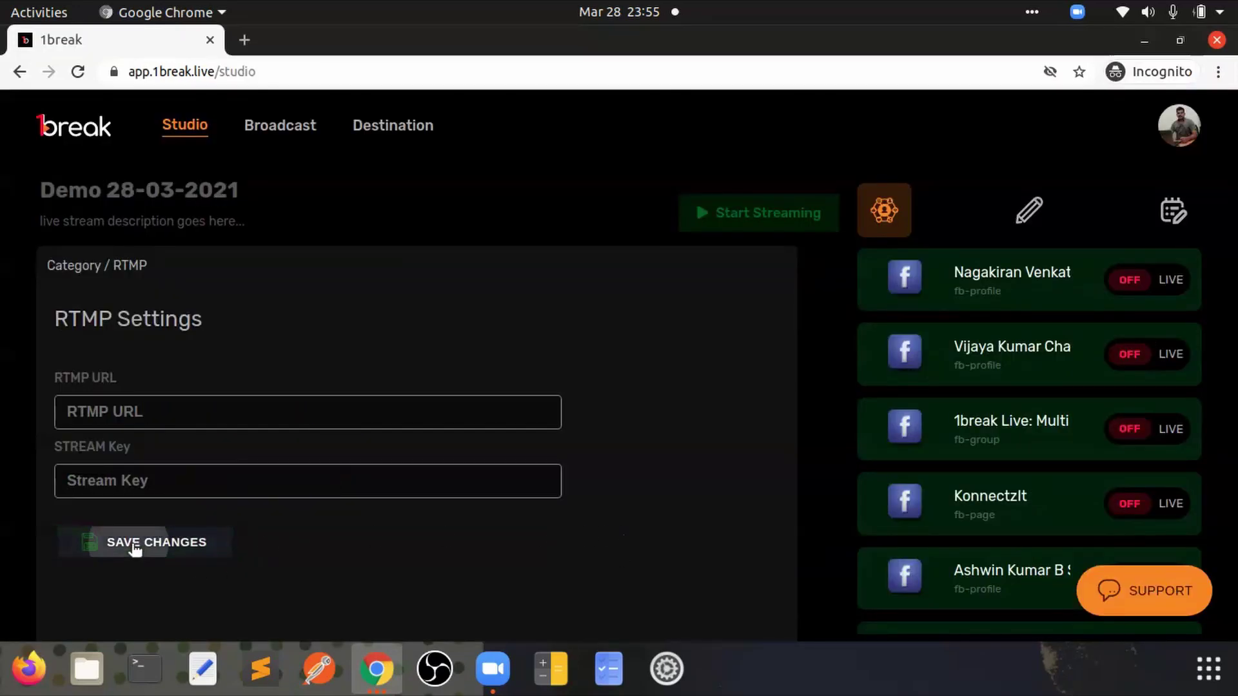
Step: Start the studio stream and look through the destination list
left_click(760, 213)
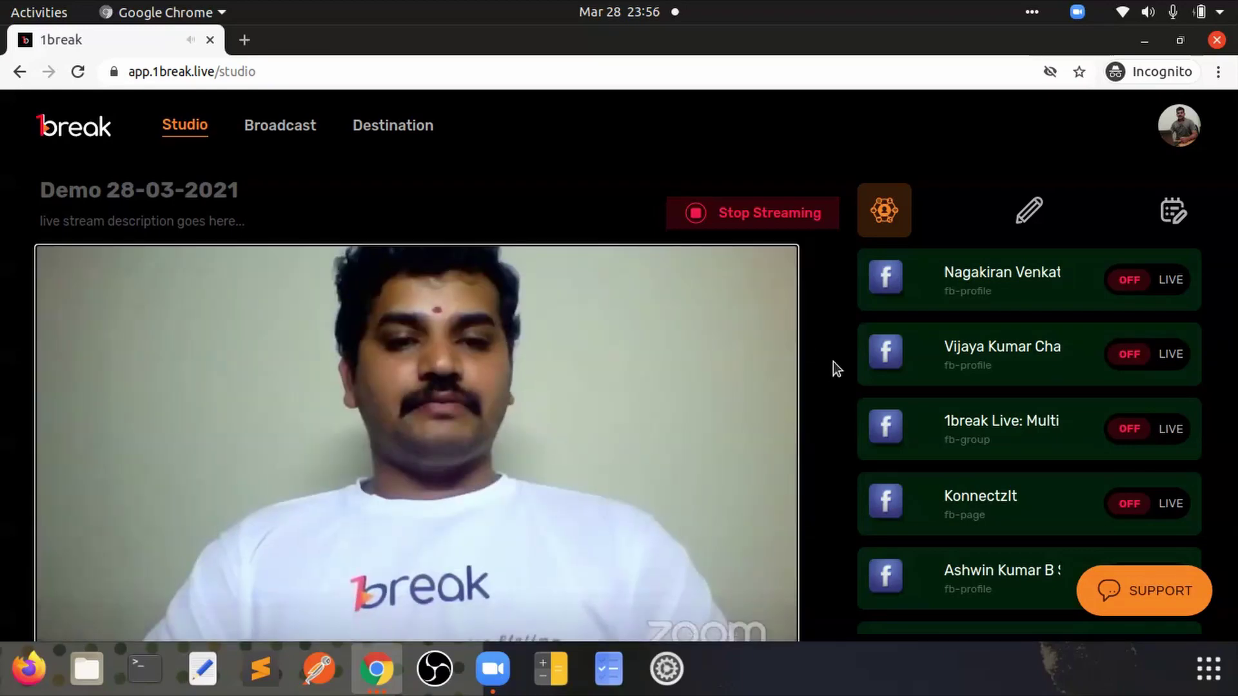
scroll(833, 362, "down", 1)
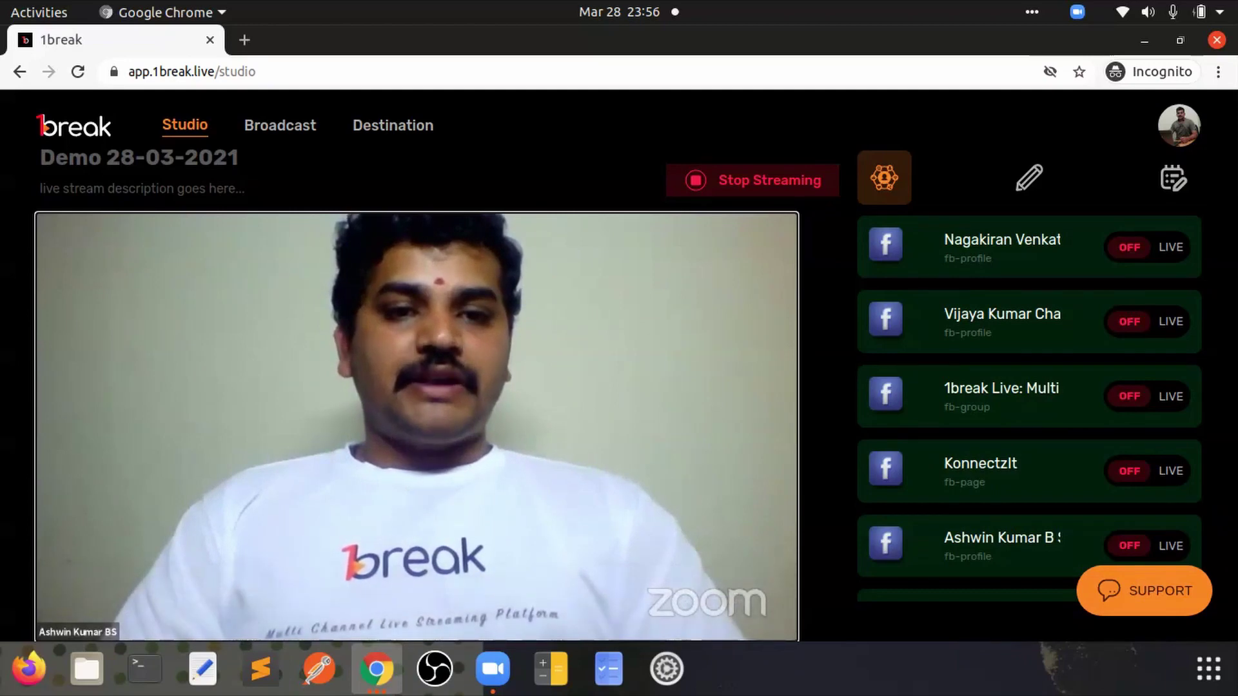
scroll(1059, 353, "up", 1)
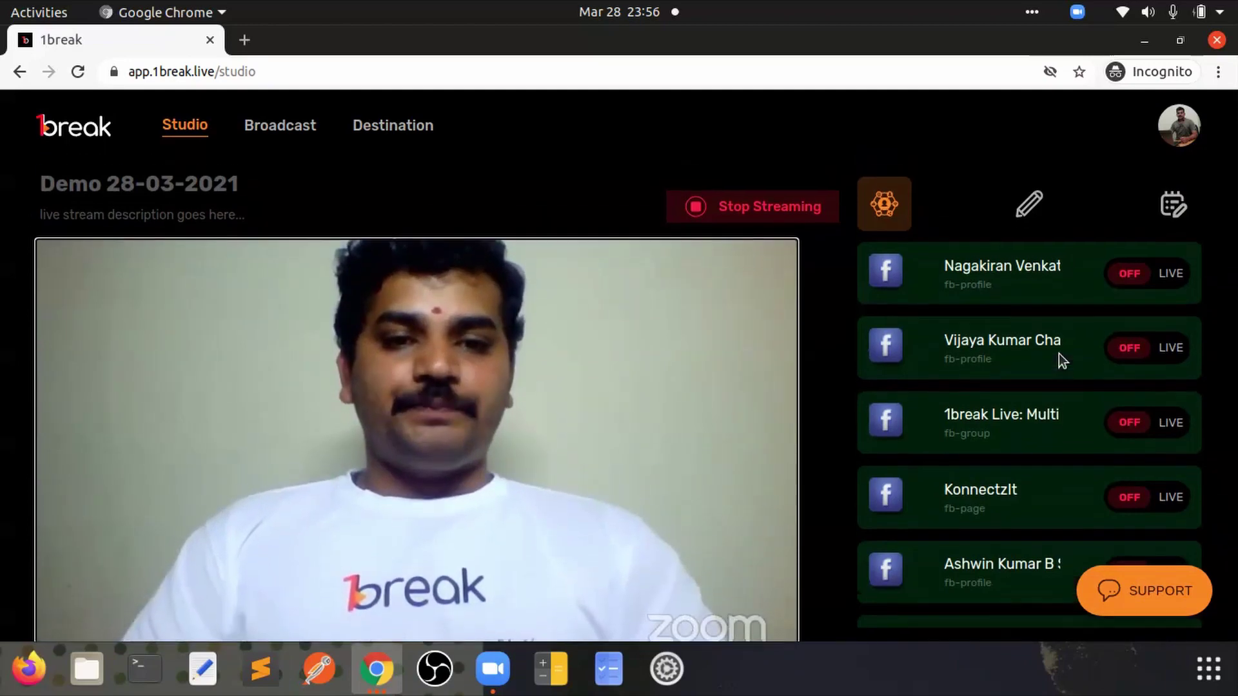
scroll(1058, 354, "down", 1)
scroll(1197, 389, "down", 5)
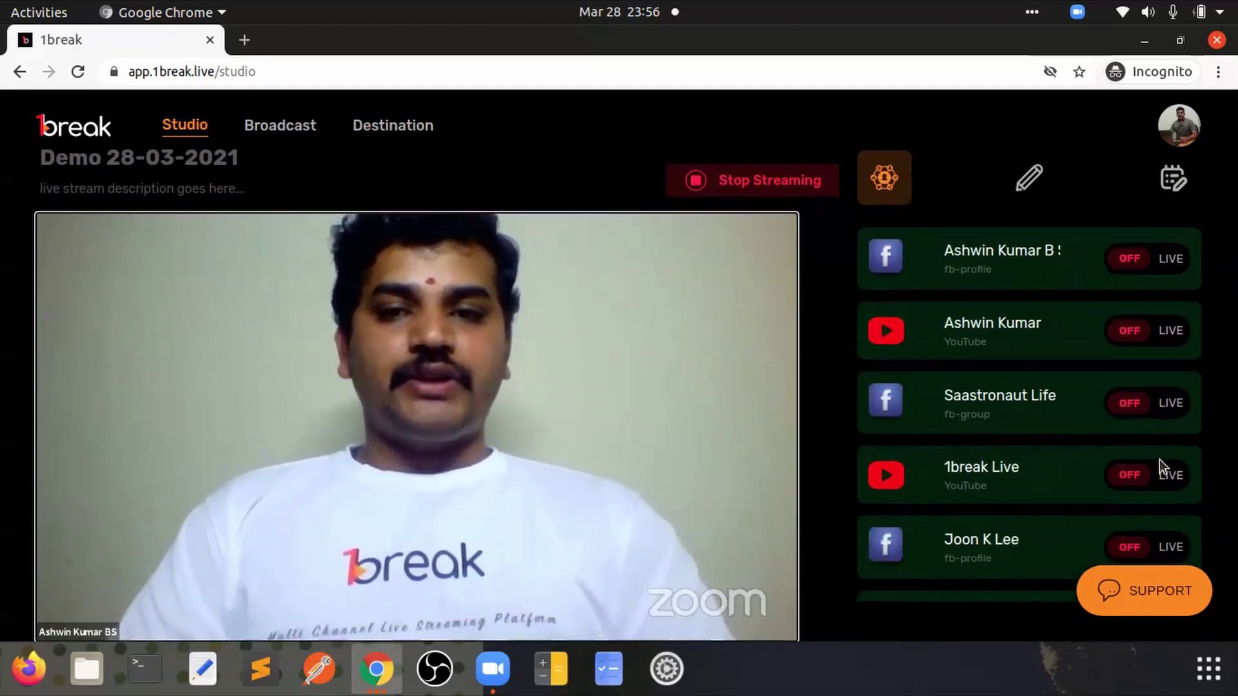
scroll(958, 428, "down", 5)
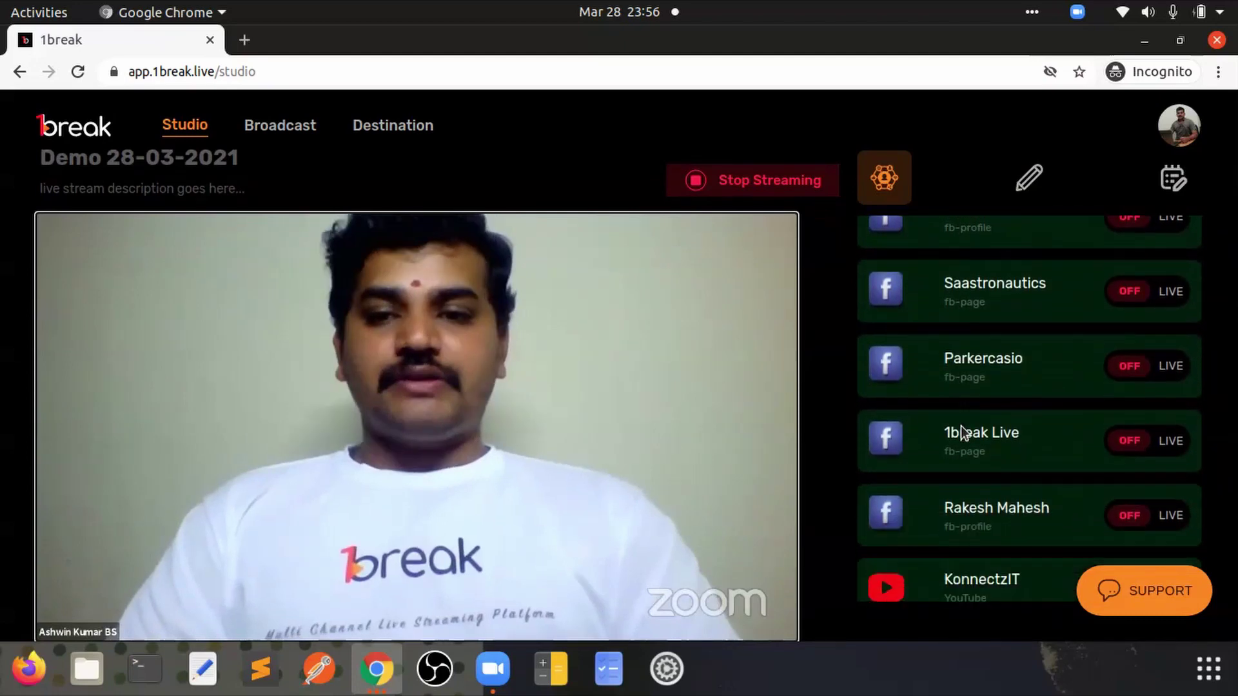
scroll(957, 442, "up", 5)
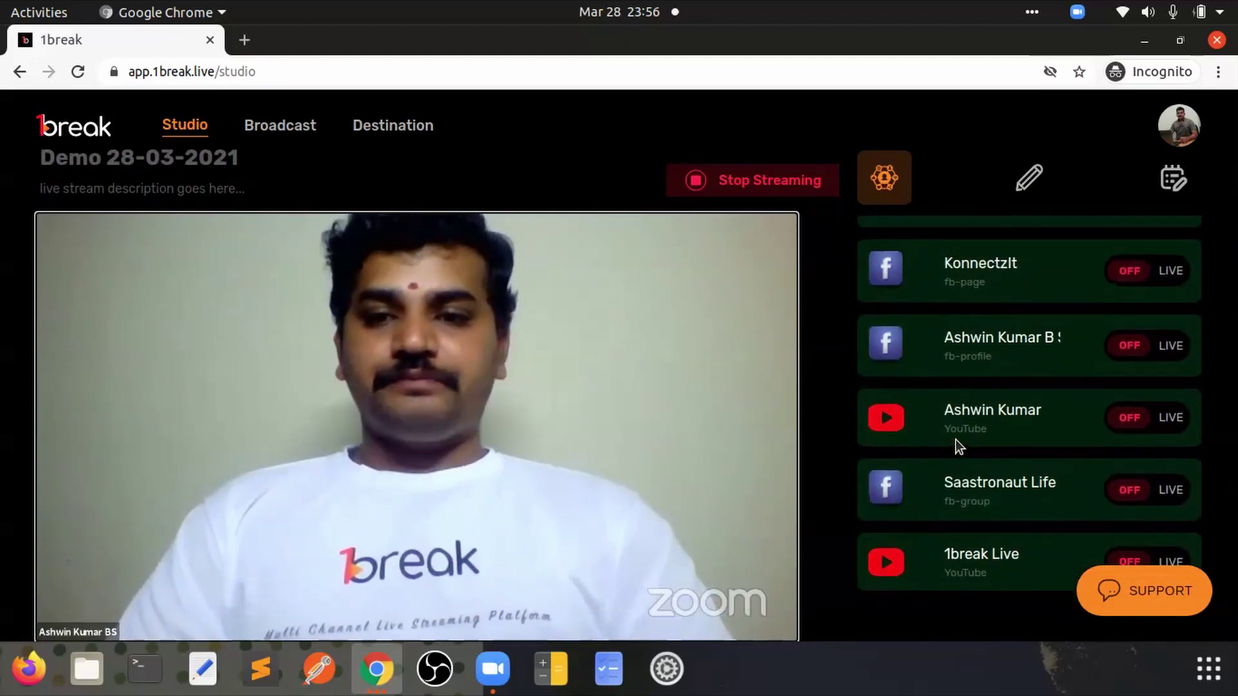
Step: Switch the fb-profile destination to LIVE and confirm Zoom's LIVE banner
left_click(1163, 350)
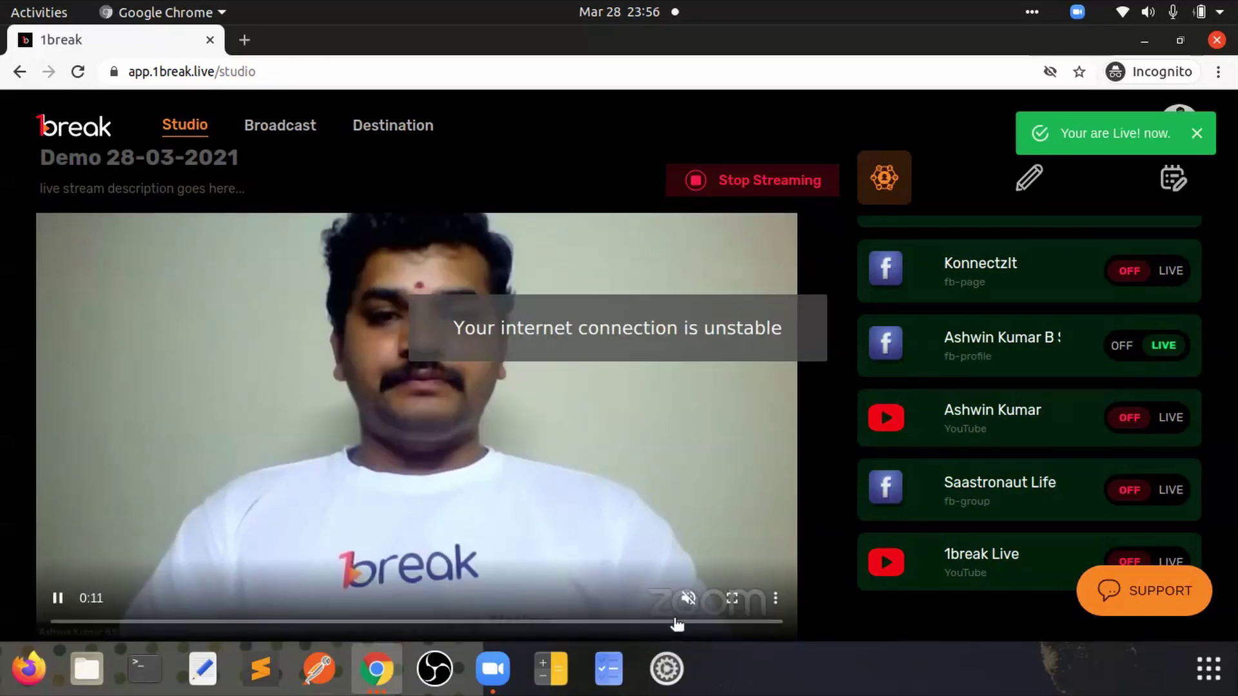
left_click(490, 677)
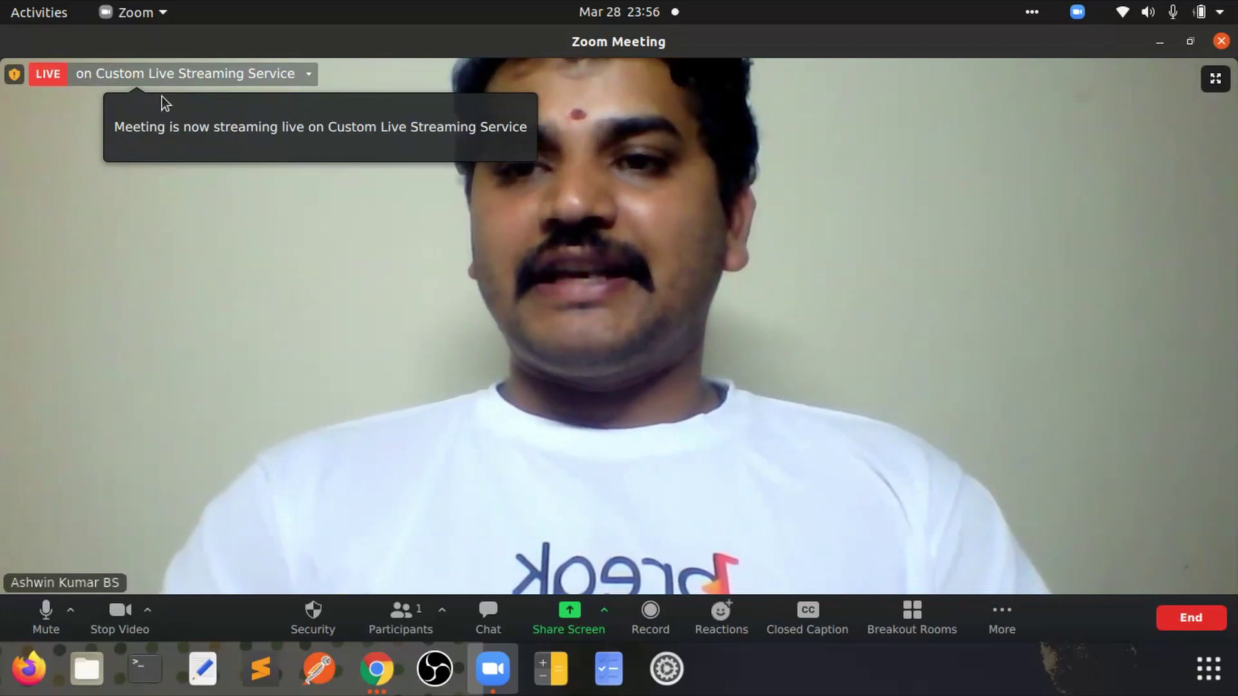
left_click(377, 670)
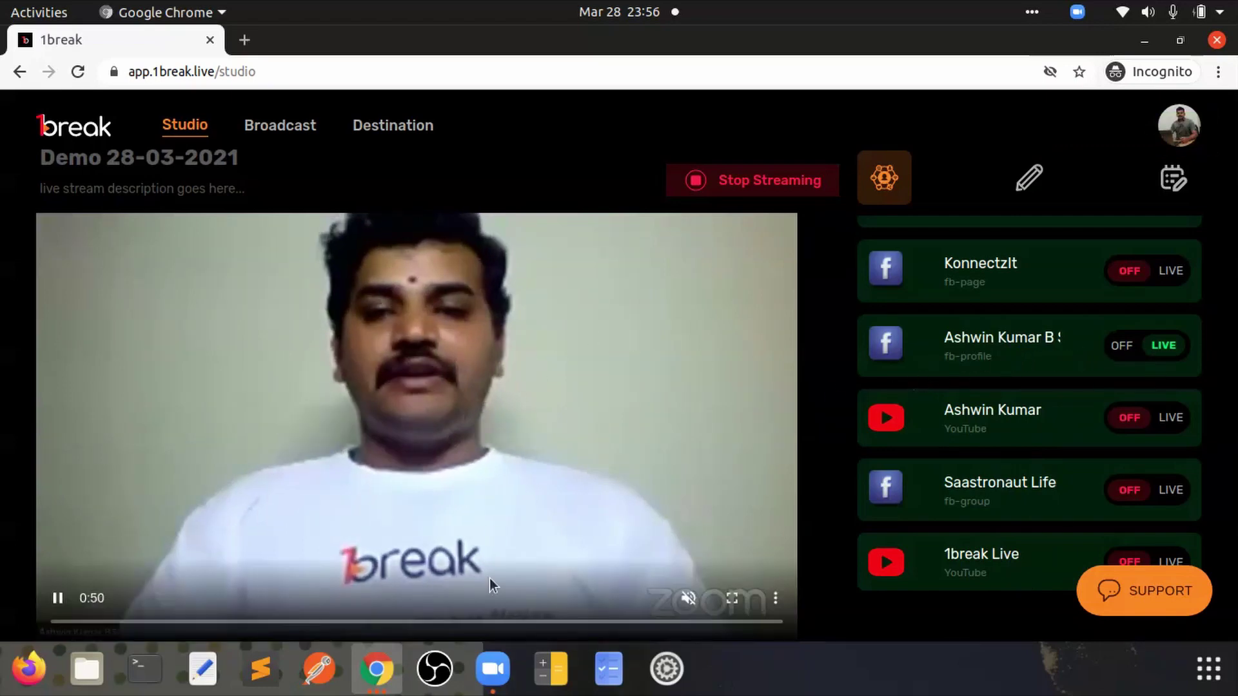
left_click(378, 671)
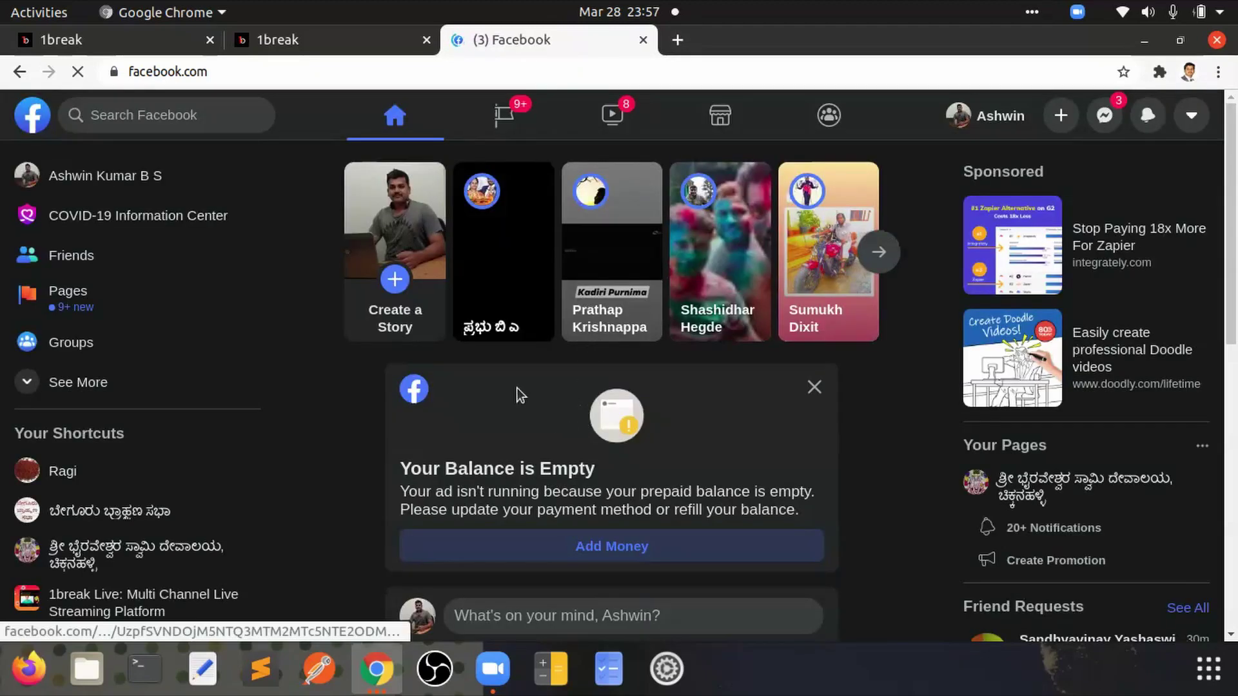
Step: Find the live Zoom post on the Facebook profile timeline, then return to 1break Studio
left_click(998, 119)
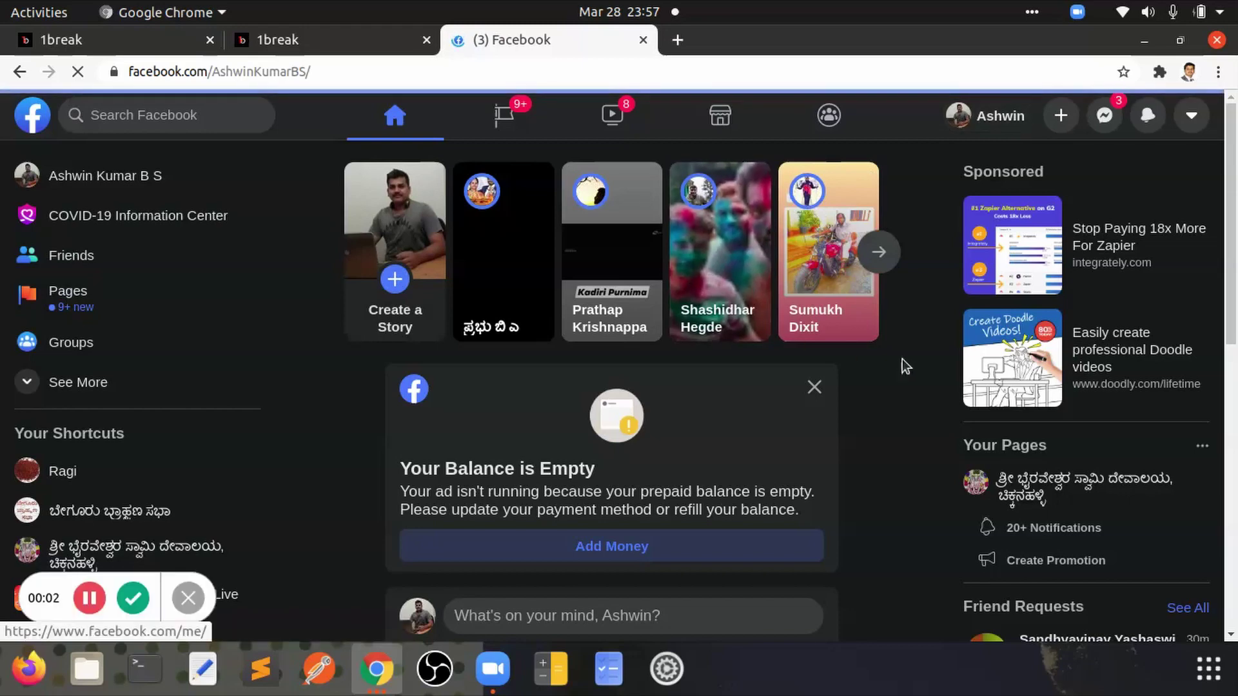
scroll(903, 359, "down", 8)
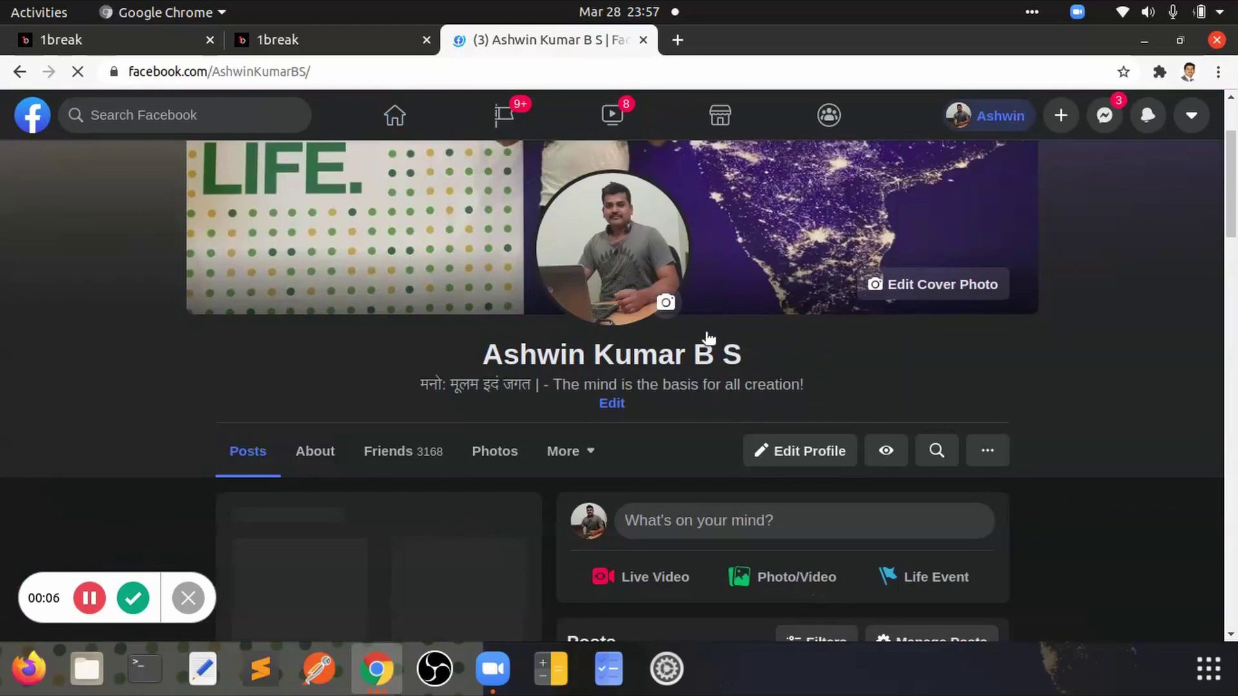
scroll(815, 493, "down", 3)
scroll(815, 493, "down", 7)
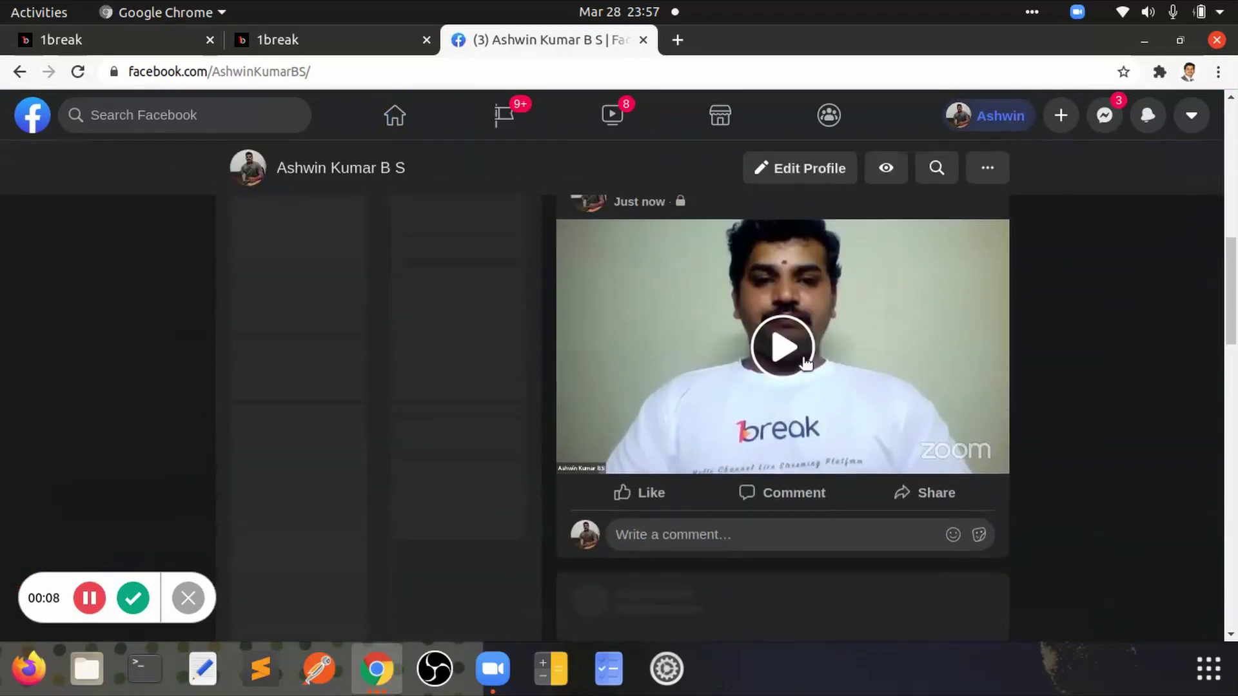
left_click(379, 674)
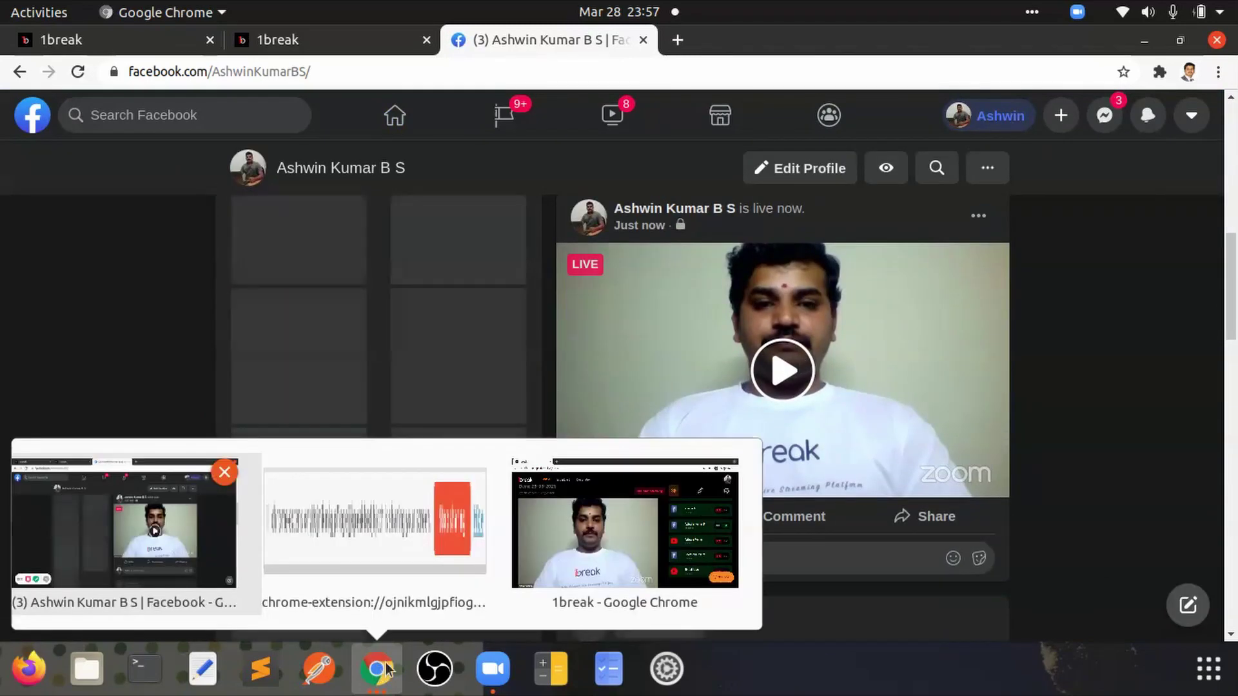
left_click(614, 544)
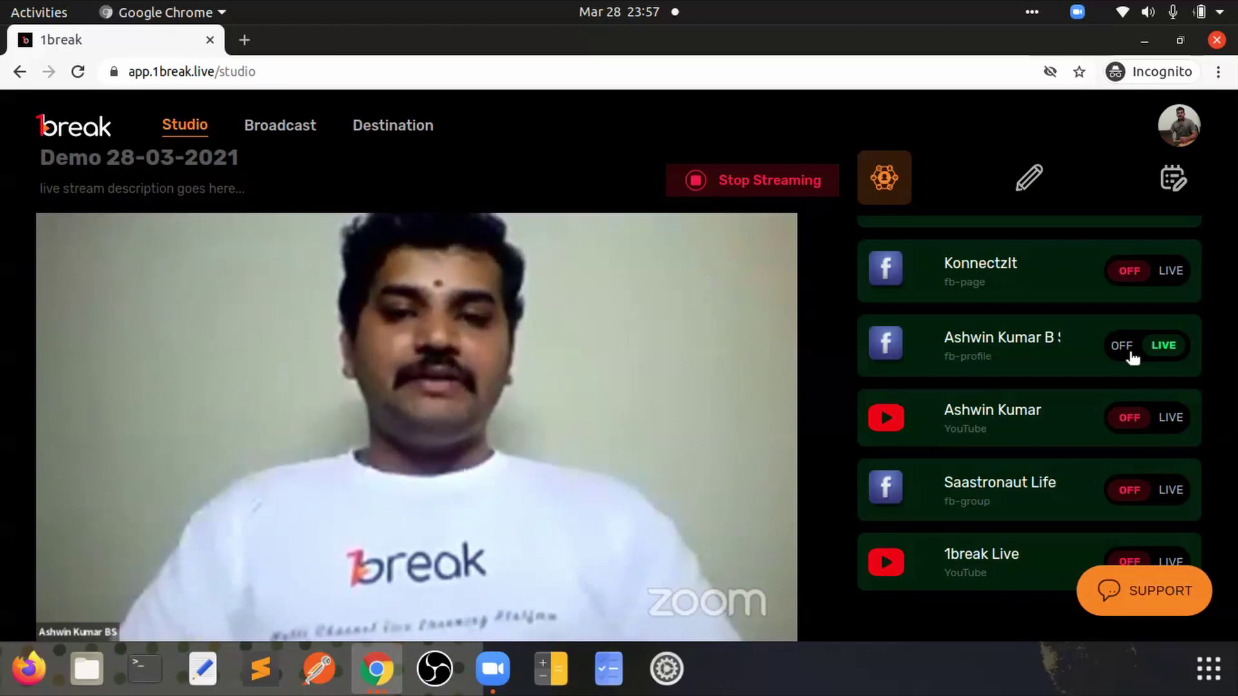
Step: Turn off the fb-profile destination, stop the stream, and end the Zoom meeting for all
left_click(1133, 356)
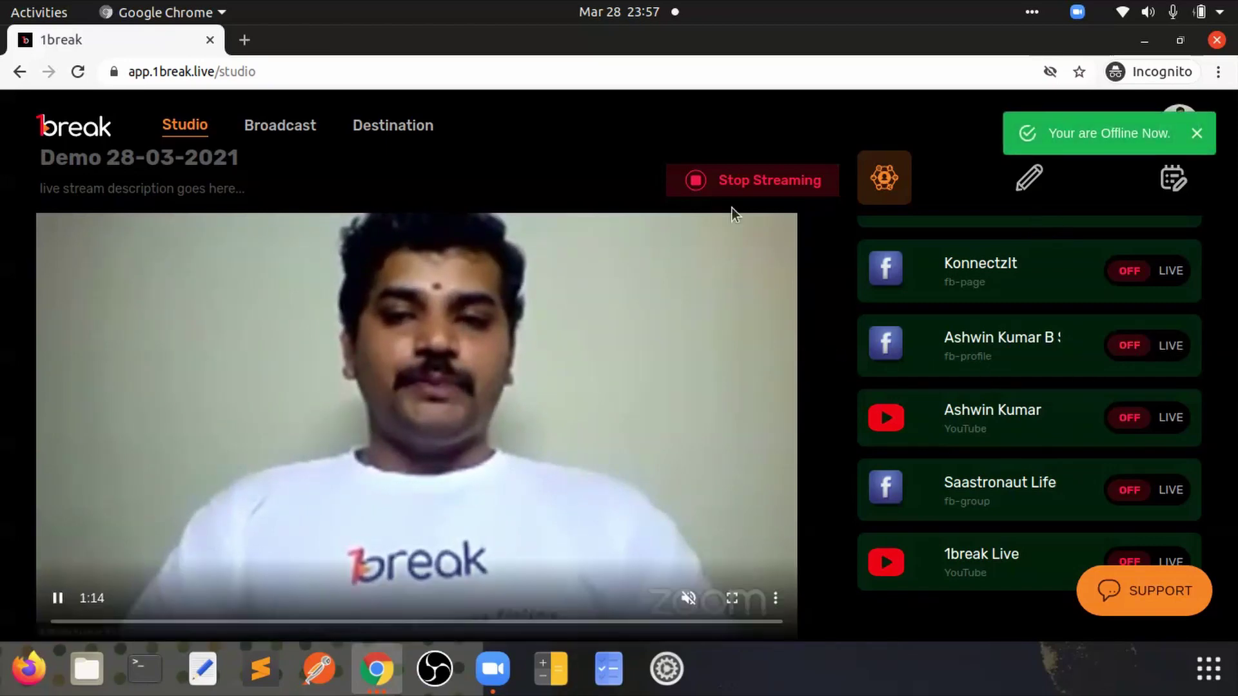
left_click(741, 181)
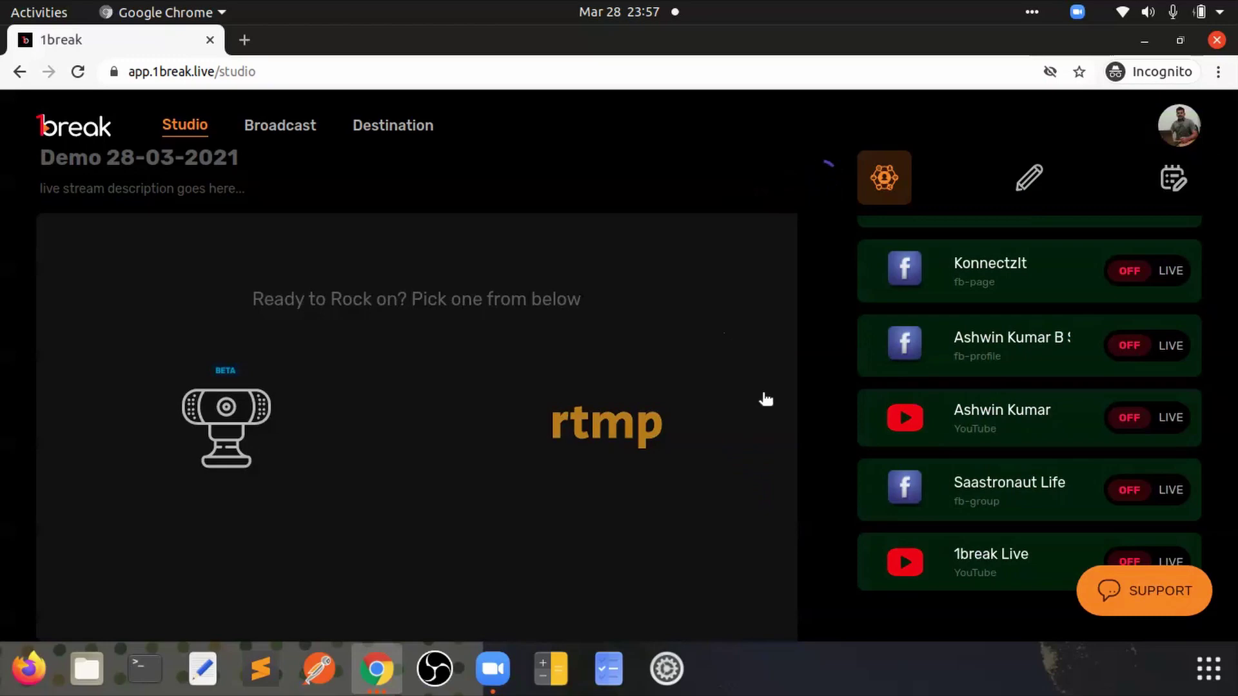
left_click(493, 673)
left_click(1188, 616)
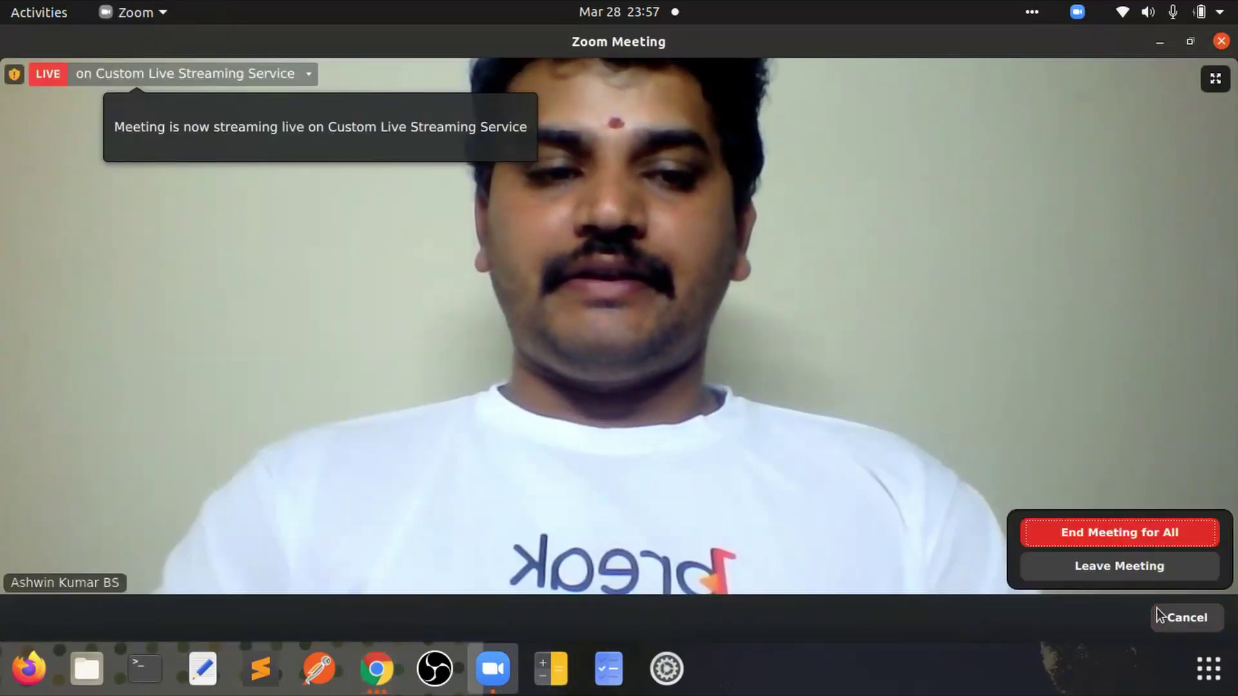
left_click(1129, 531)
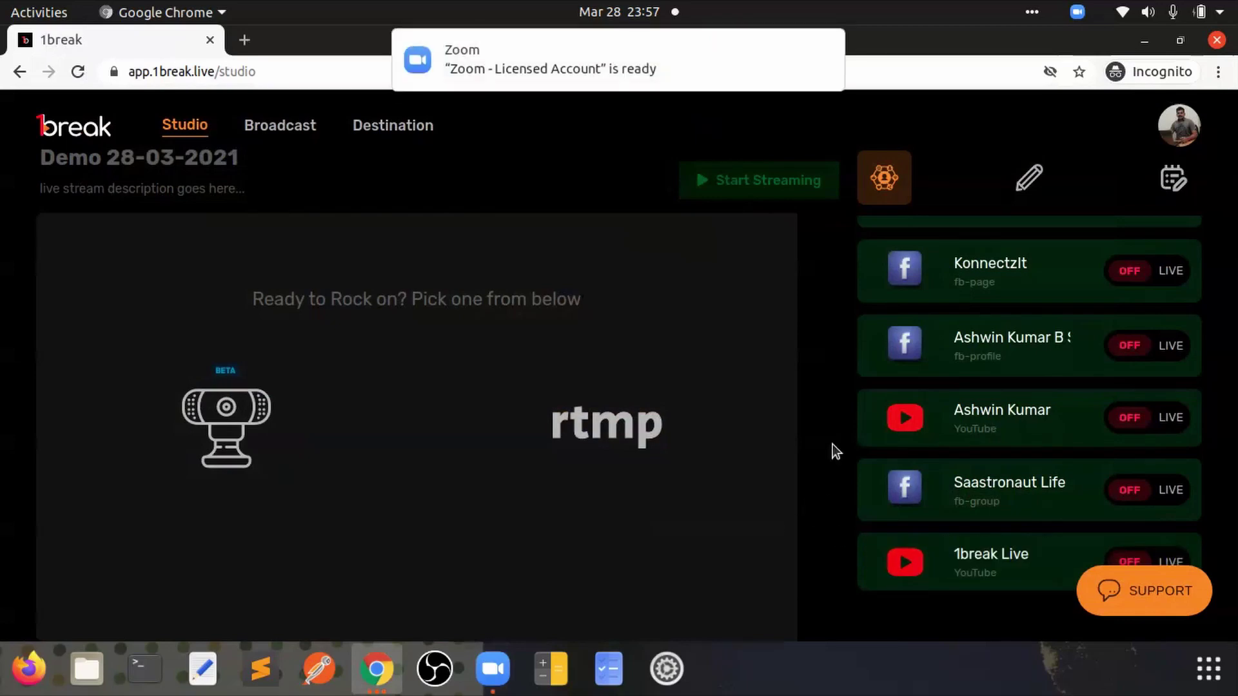
Step: Return to the 1break.live homepage tab in Chrome
left_click(377, 669)
left_click(181, 513)
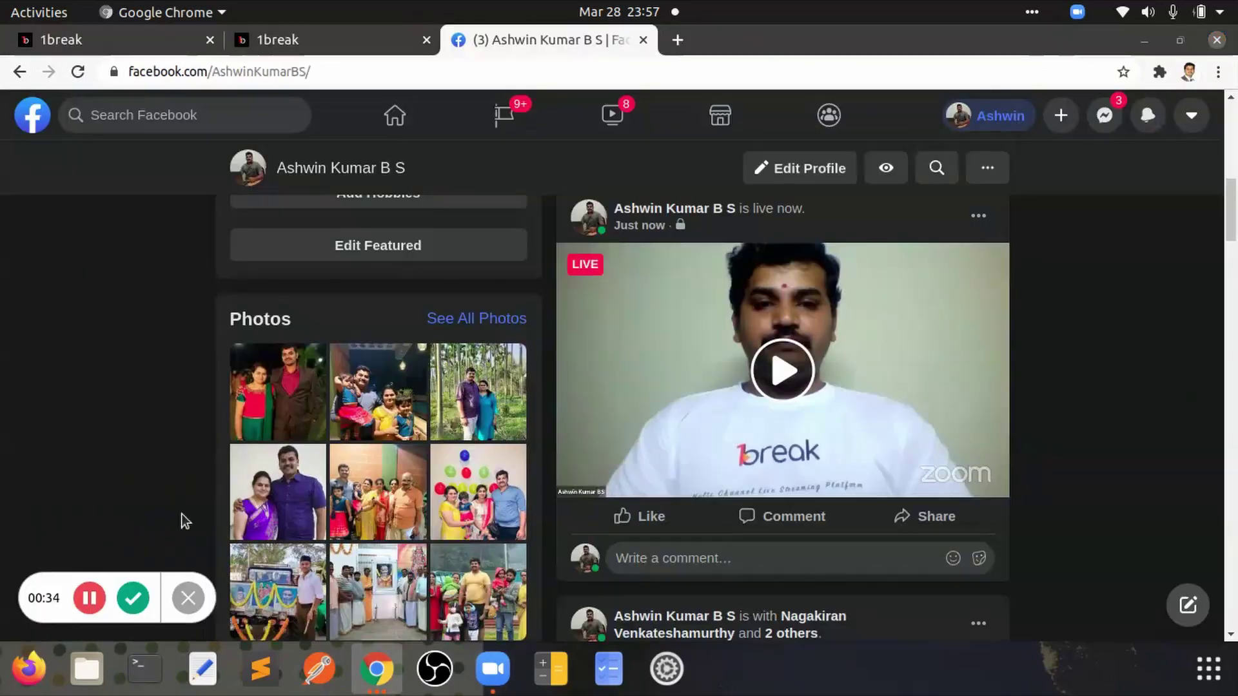
left_click(129, 41)
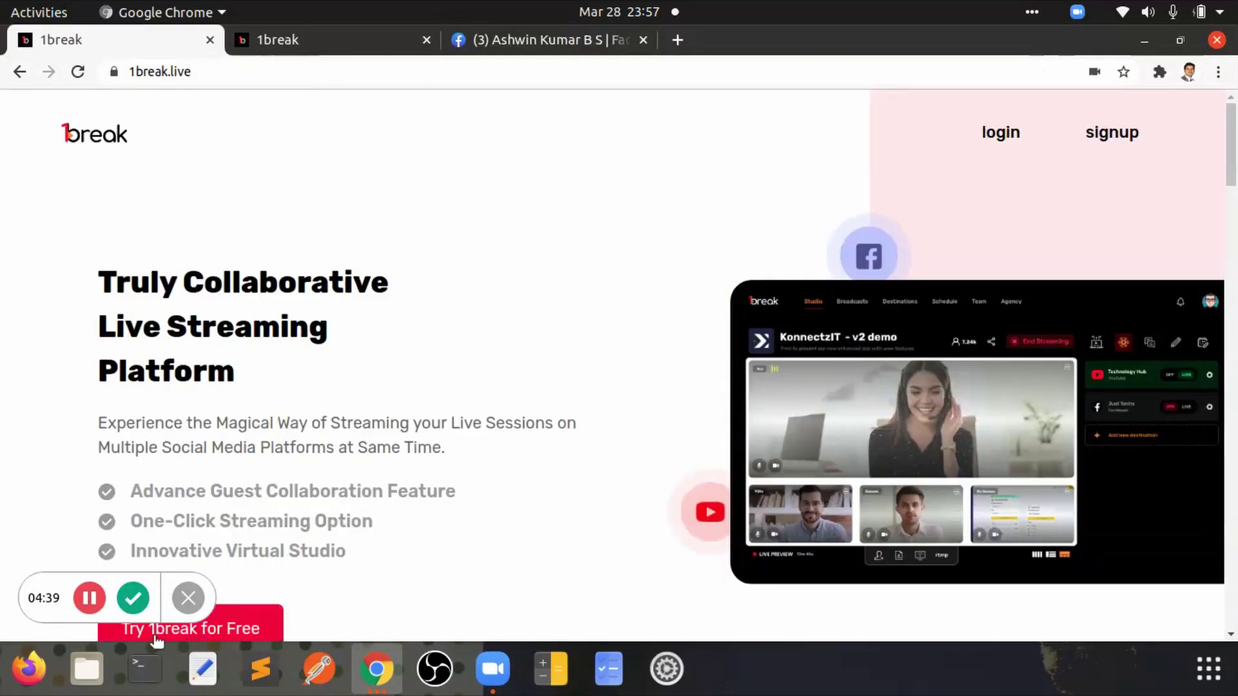